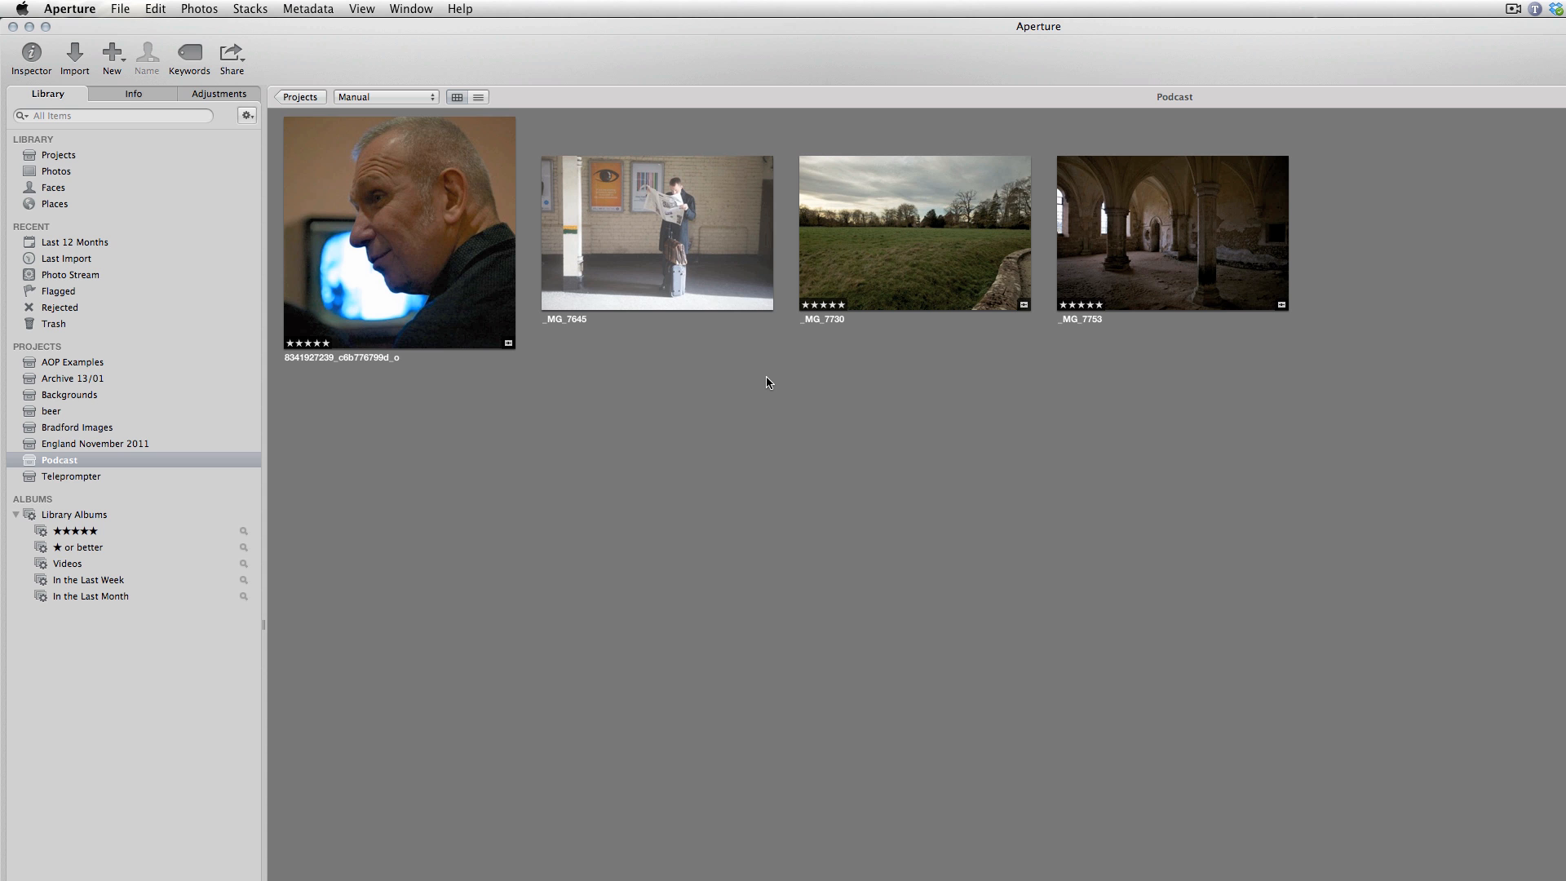
Open the photo _MG_7645 for editing in the Silver Efex Pro 2 plug-in.
right_click(676, 217)
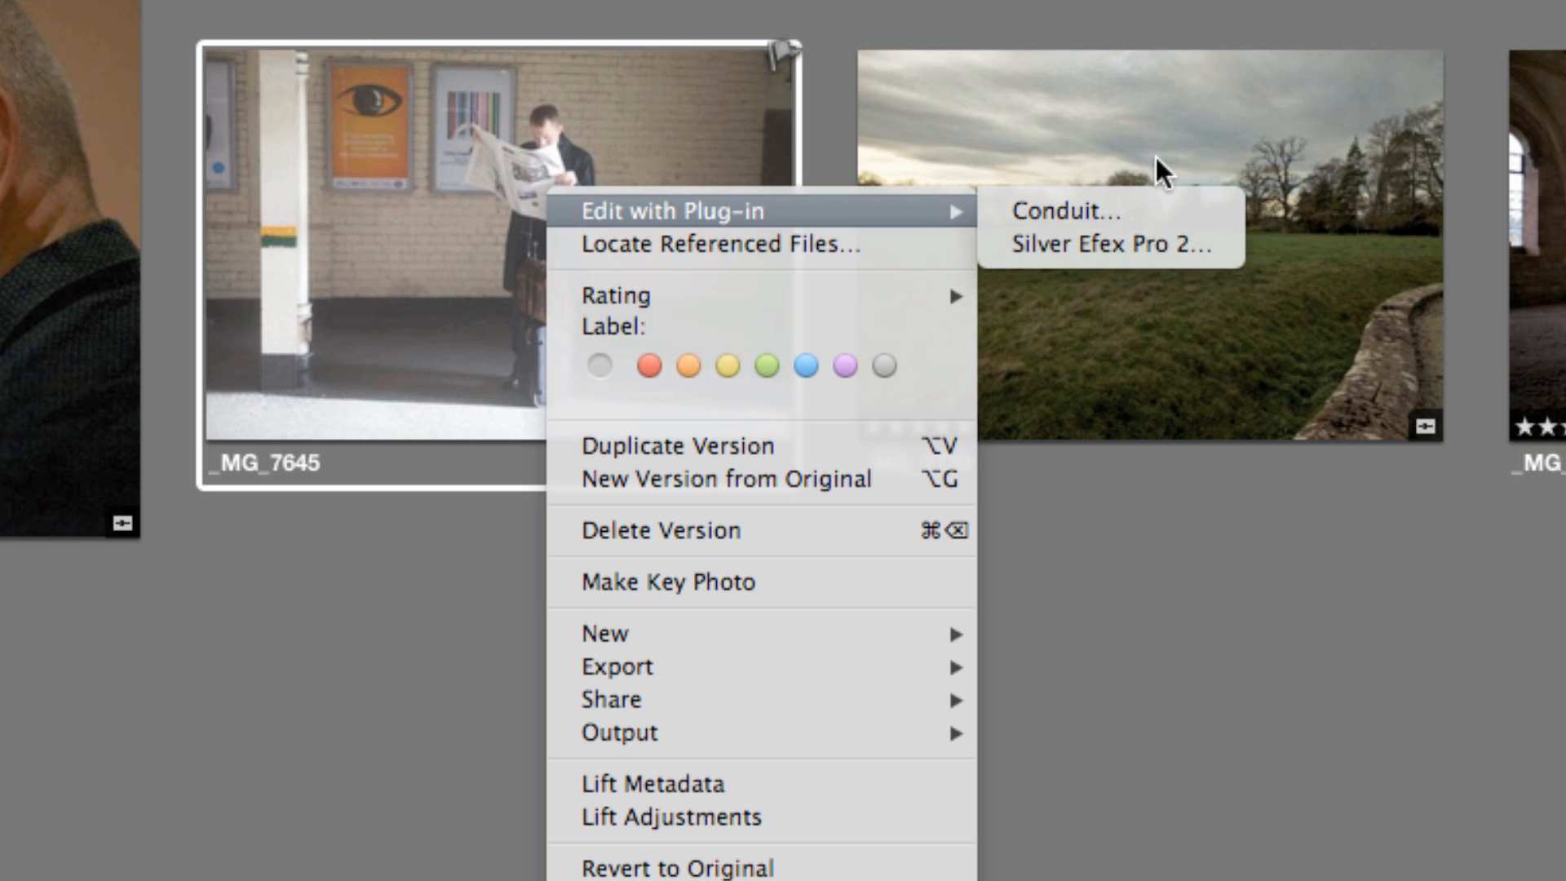
click(1171, 246)
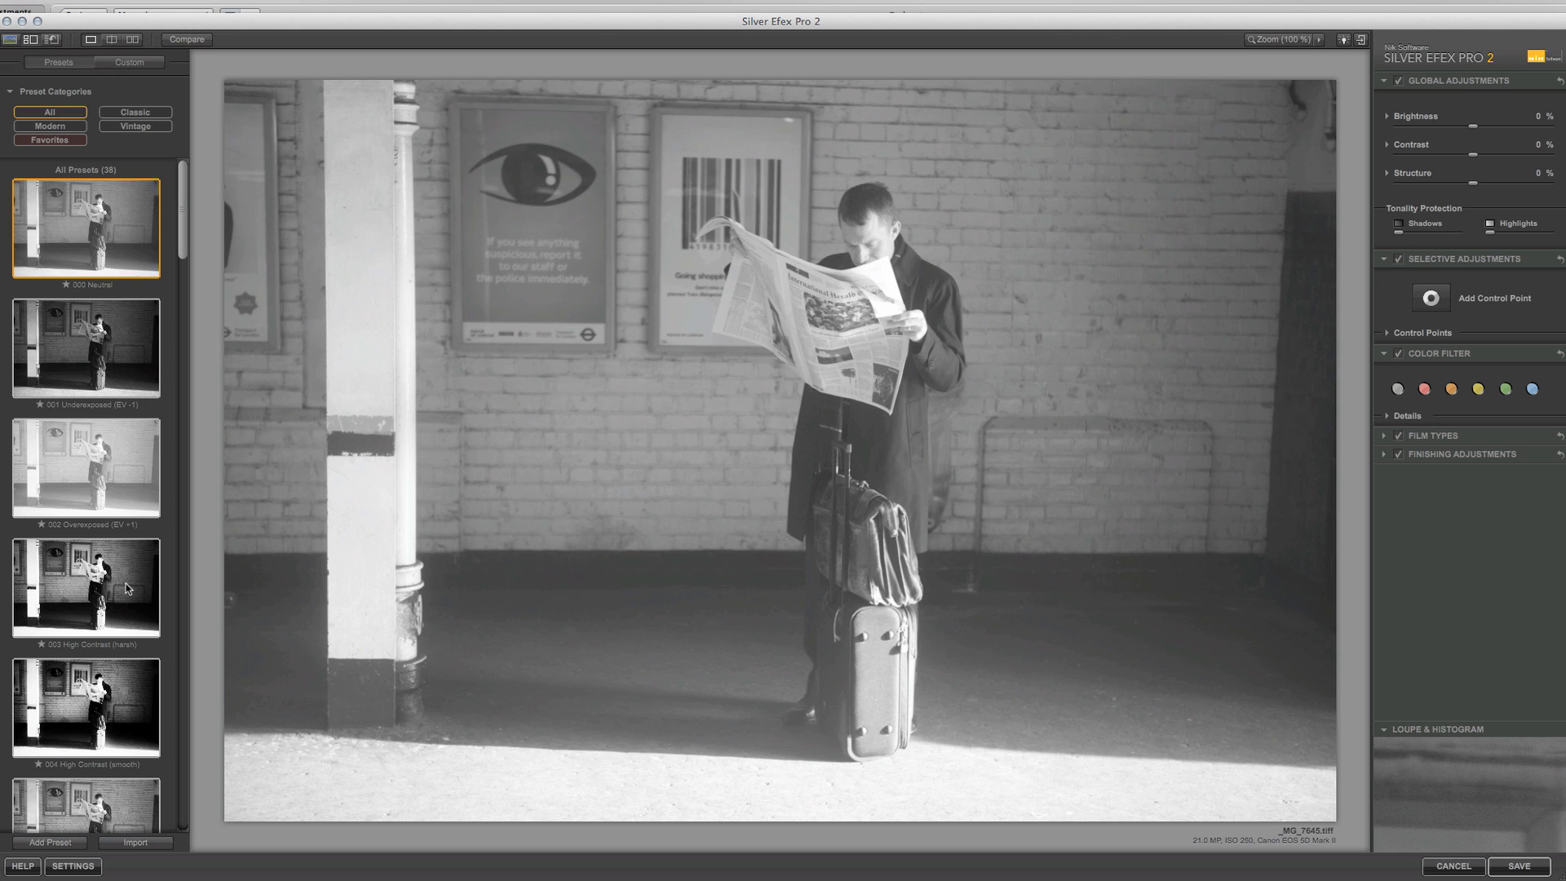
Try the presets 001 Underexposed (EV -1), 002 Overexposed (EV +1) and 003 High Contrast (harsh) on the photo.
click(84, 368)
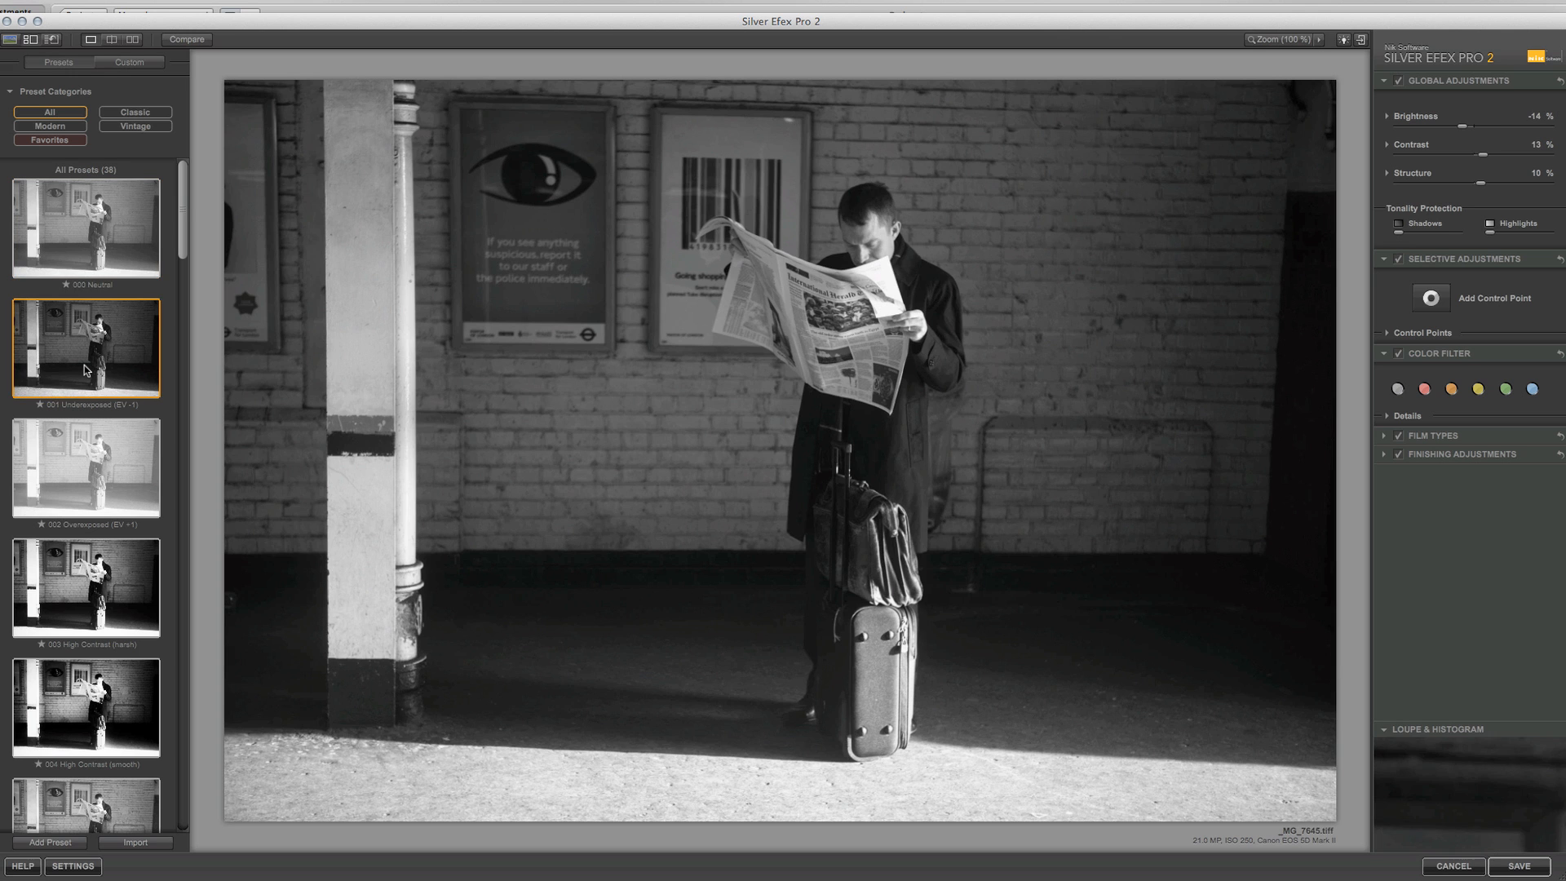
click(104, 453)
click(124, 571)
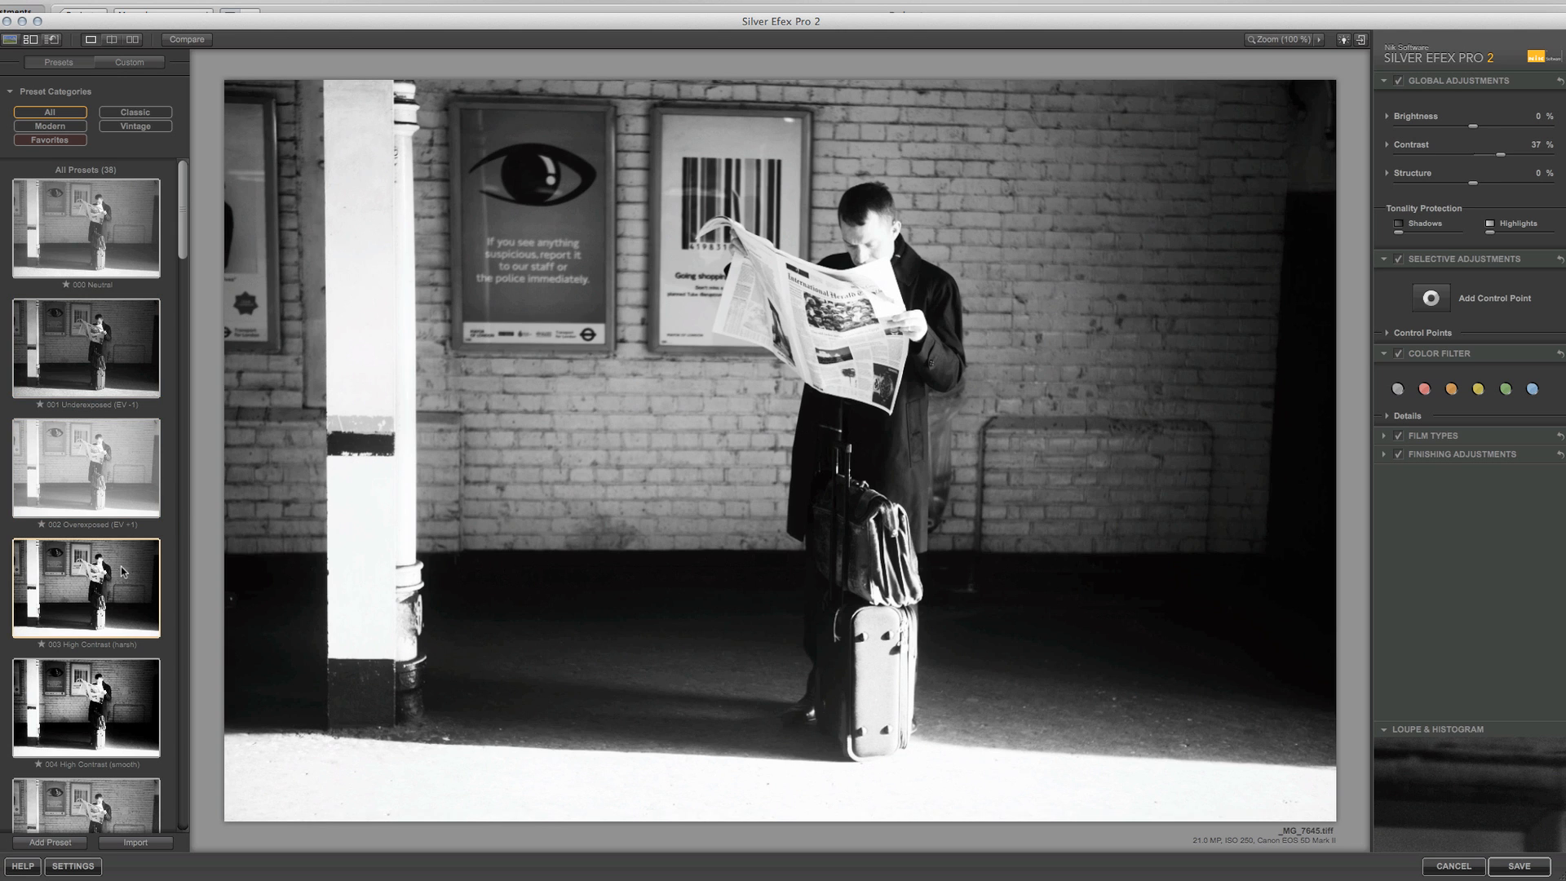
Try the 011 Push Process (N +1.5) and 015 Full Dynamic (harsh) presets on the photo.
scroll(124, 571, down, 6)
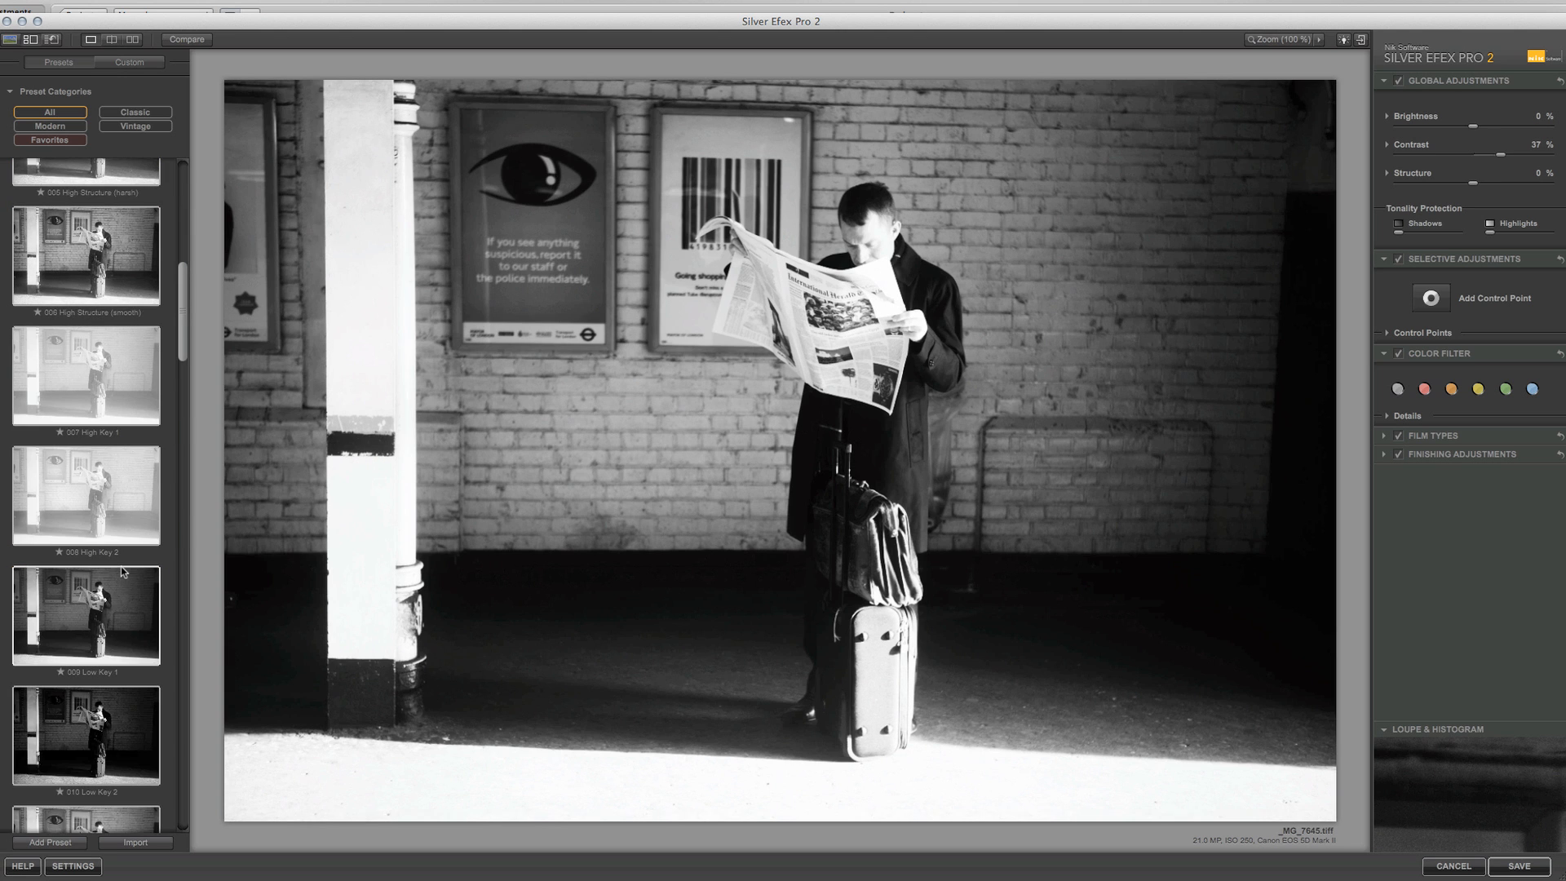
scroll(124, 571, down, 3)
click(96, 629)
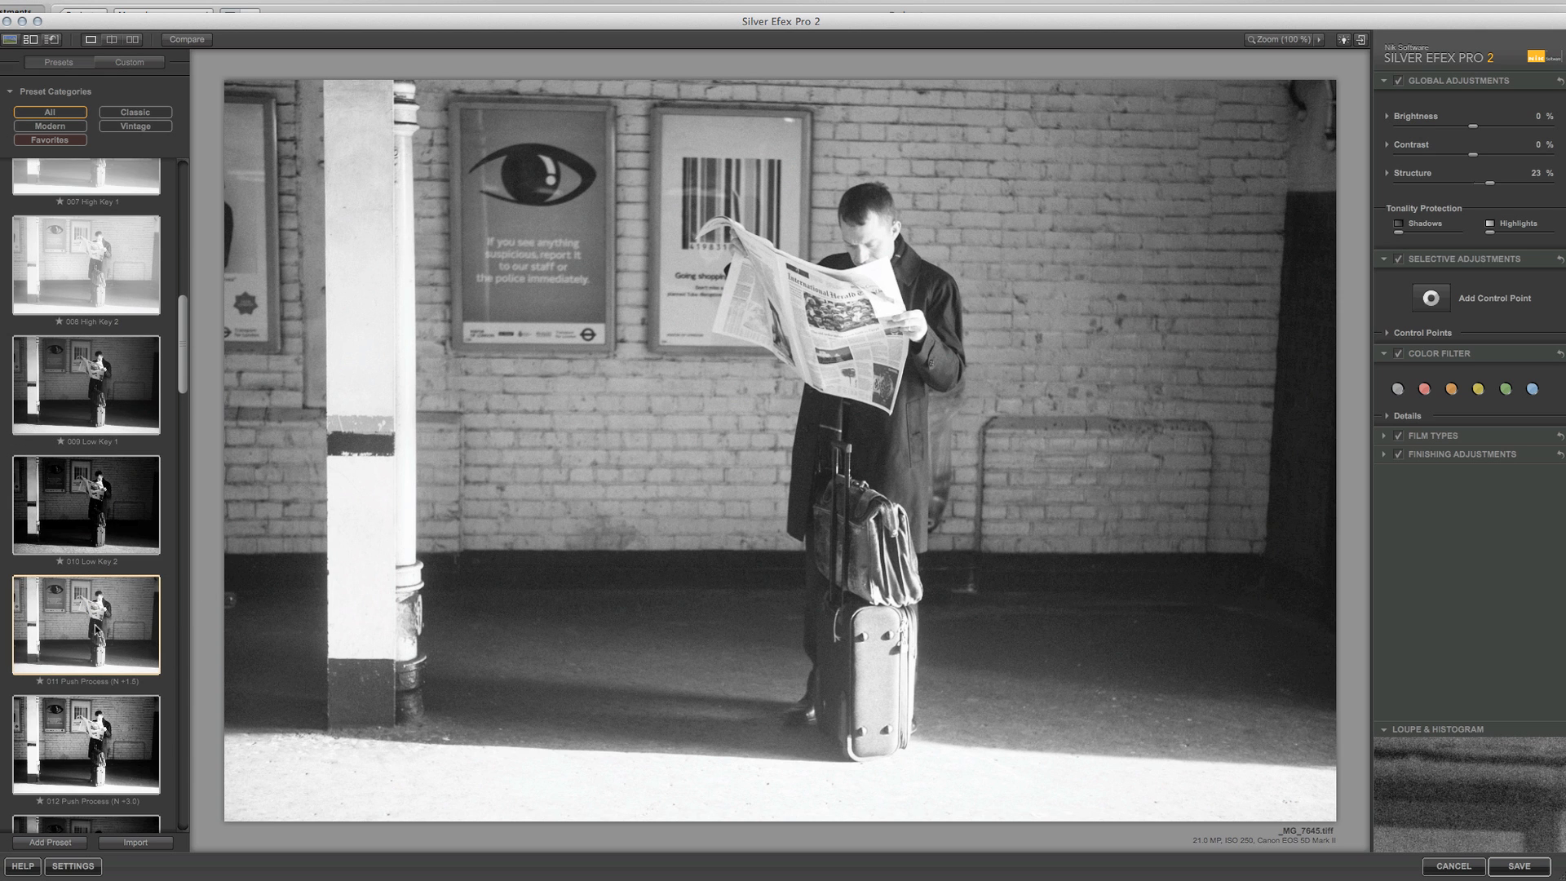
scroll(96, 630, down, 4)
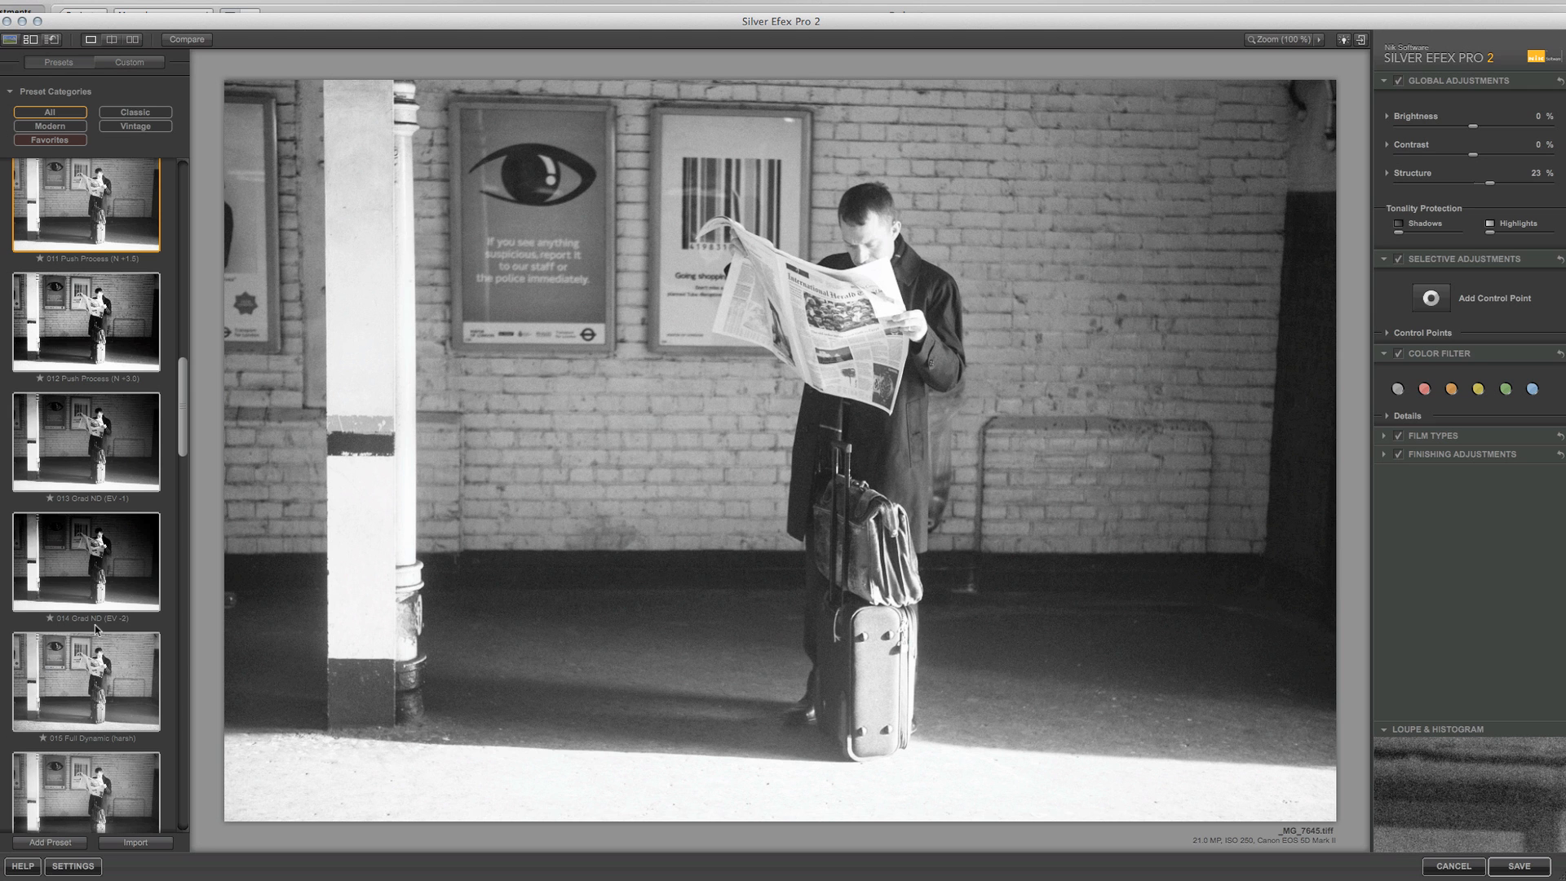
click(114, 655)
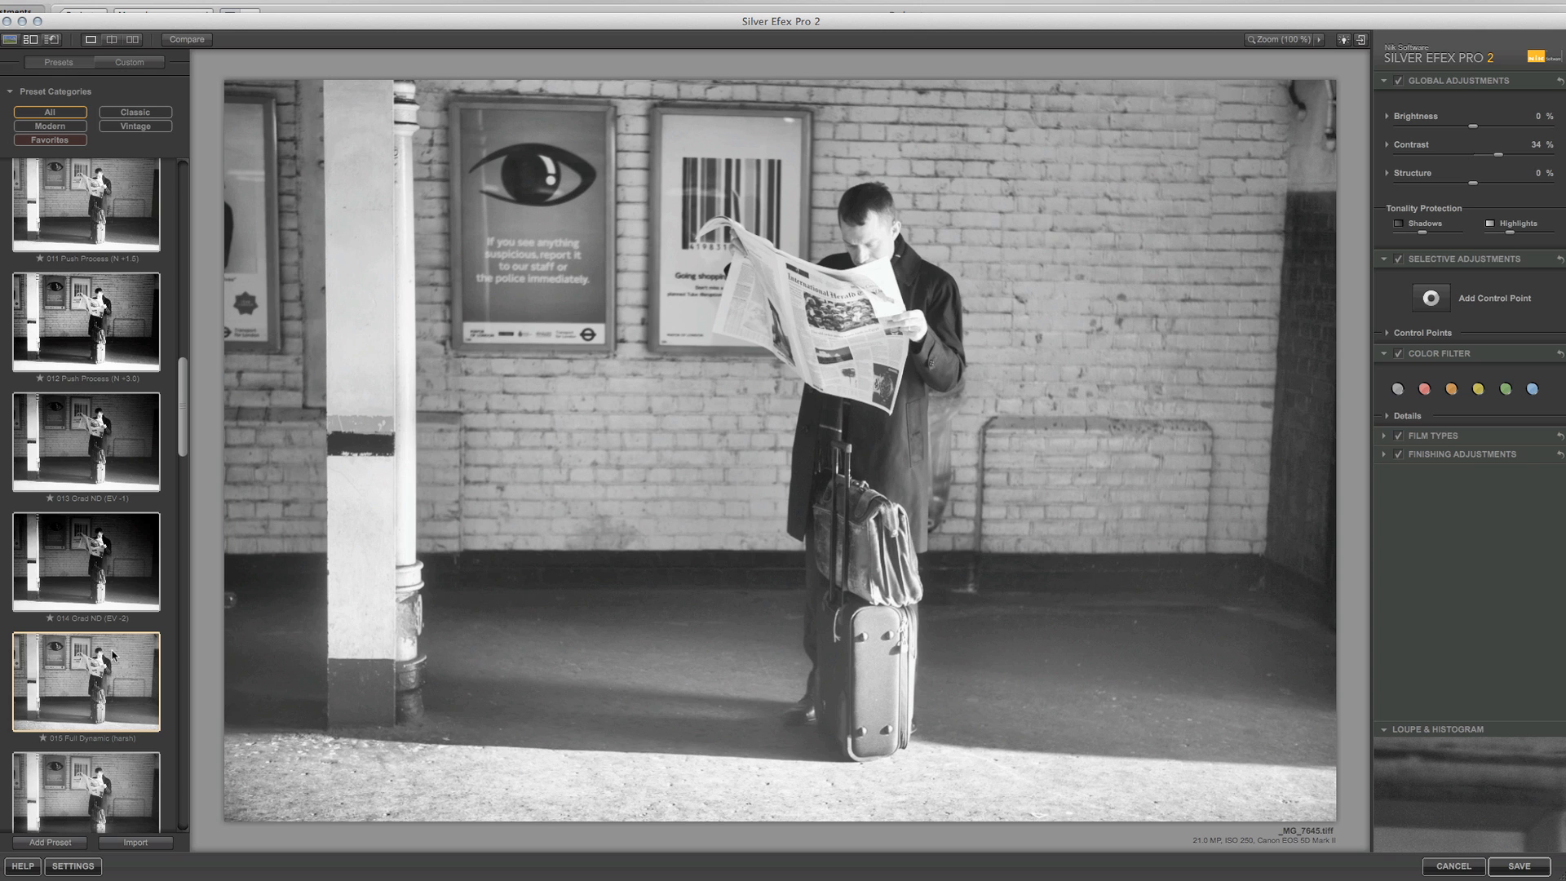
scroll(112, 654, down, 5)
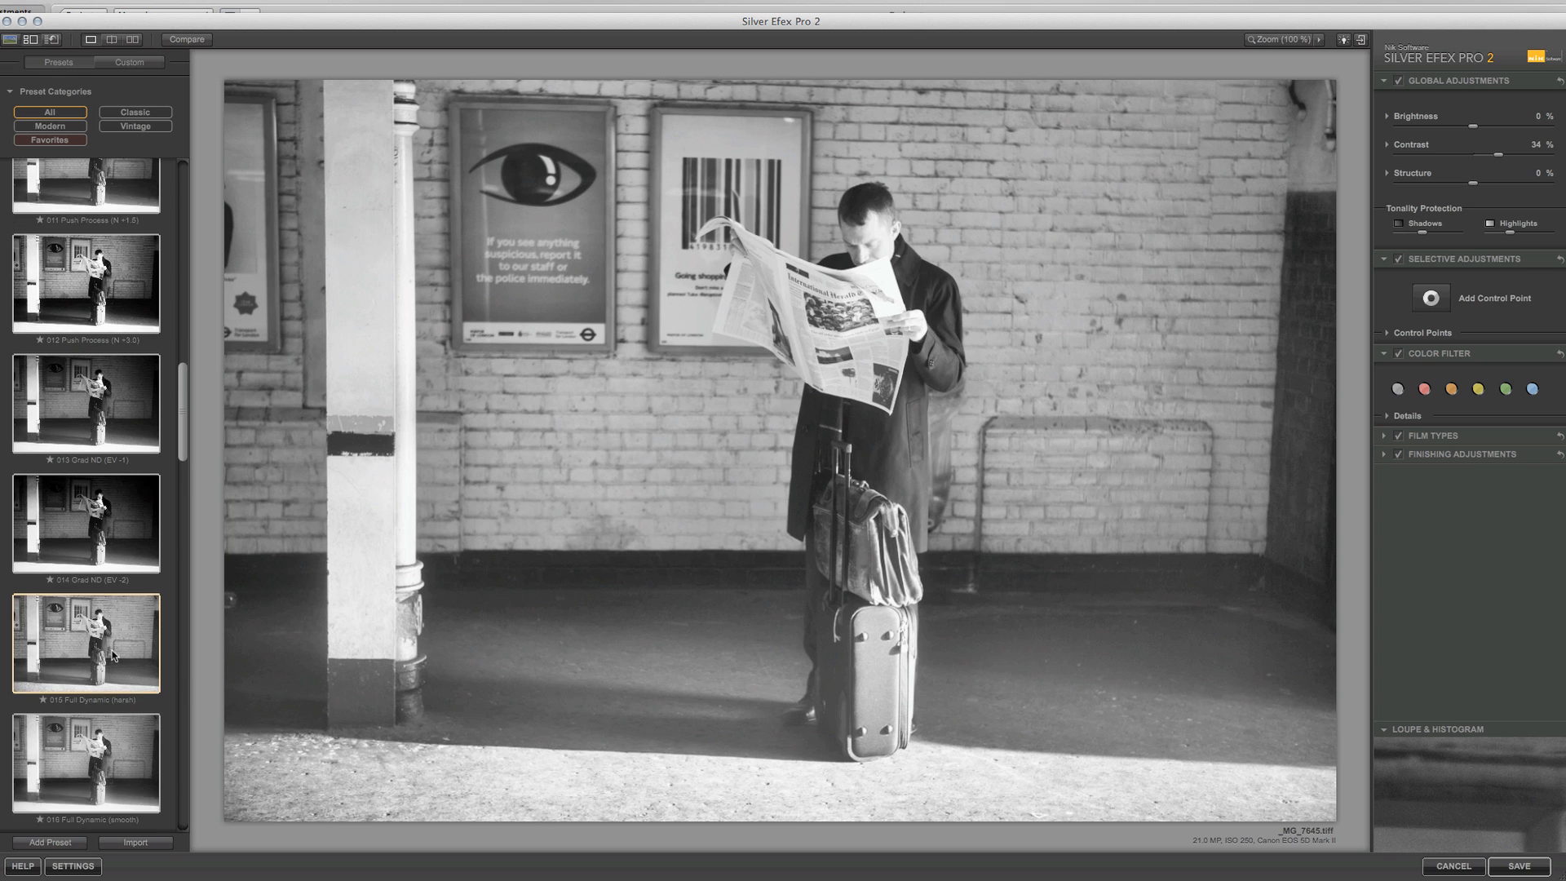
click(114, 654)
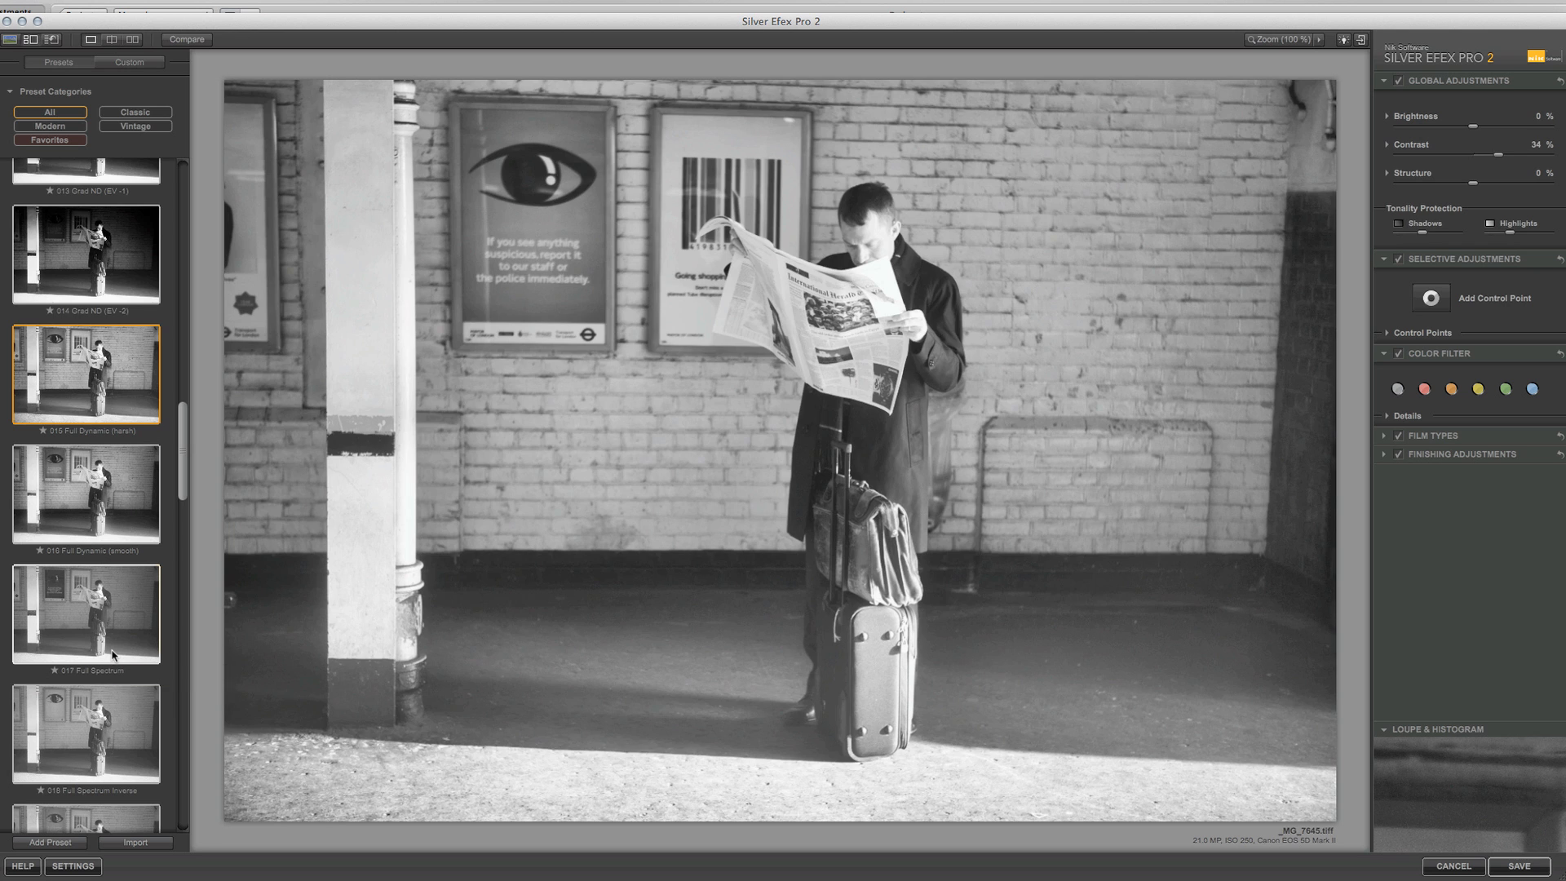
Try the 025 Silhouette EV +0.5, 026 Dark Sepia and 027 Soft Sepia presets on the photo.
scroll(114, 654, down, 10)
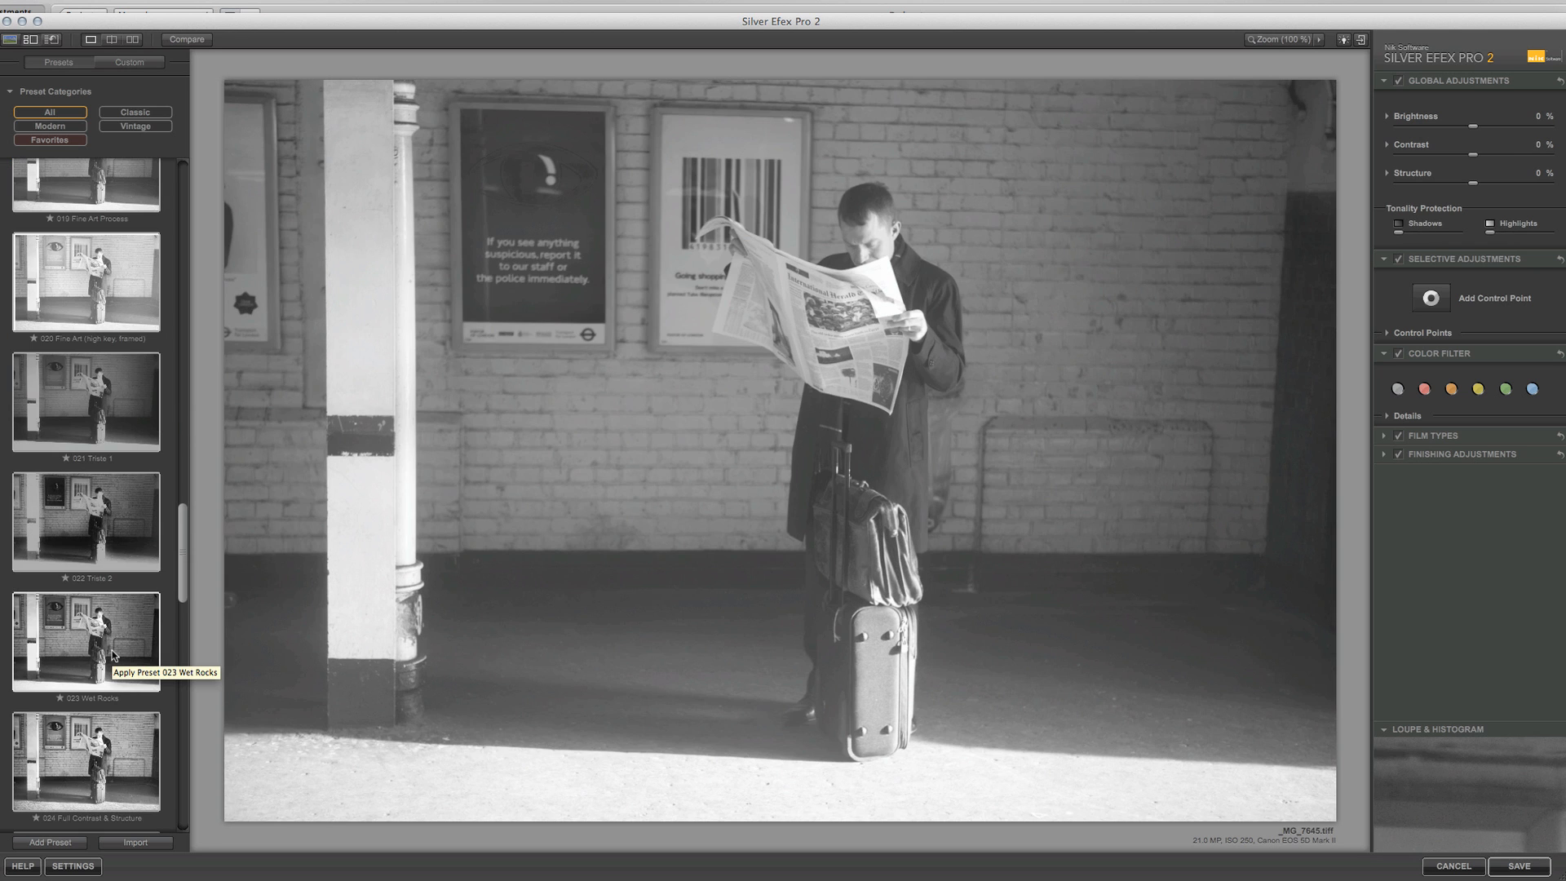
scroll(112, 654, down, 7)
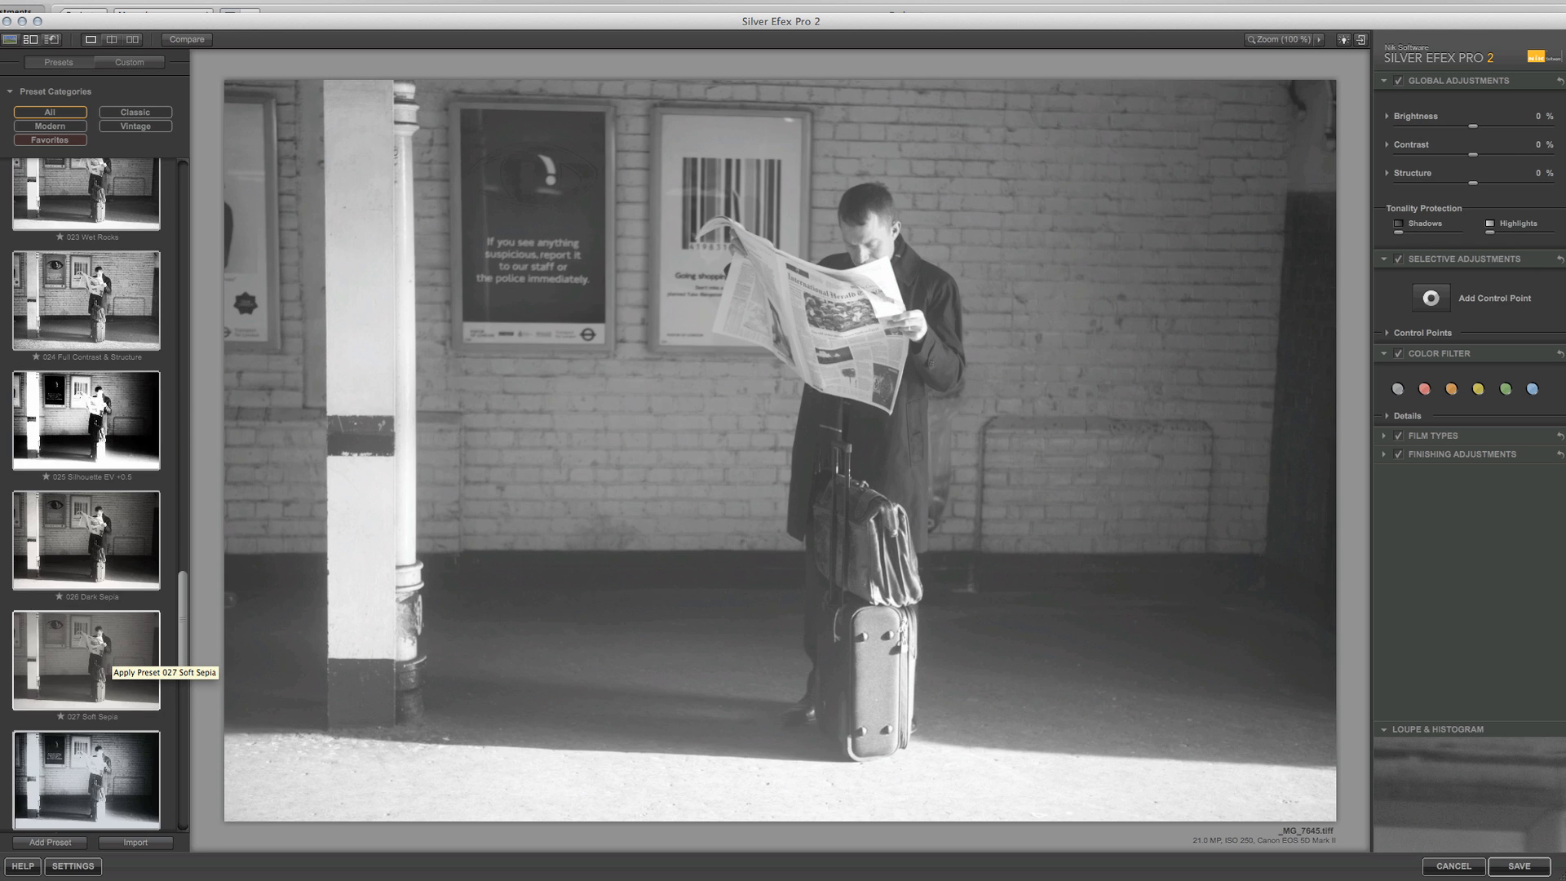
click(99, 441)
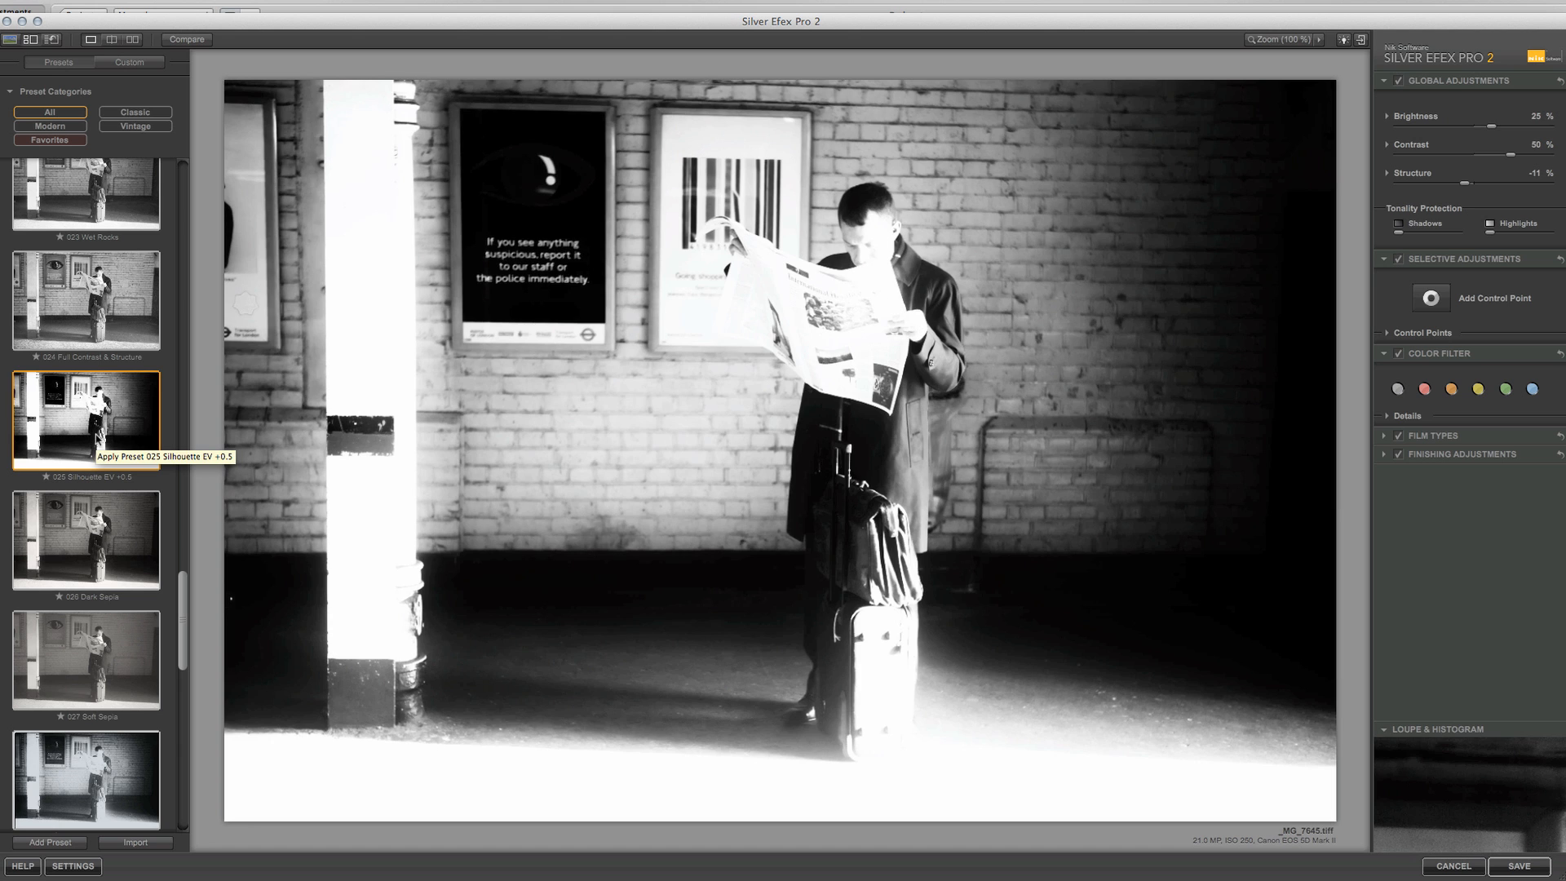
click(90, 549)
click(115, 632)
Try the bordered presets 032 Film Noir 3 and 034 Yellowed 2 on the photo.
scroll(115, 633, down, 10)
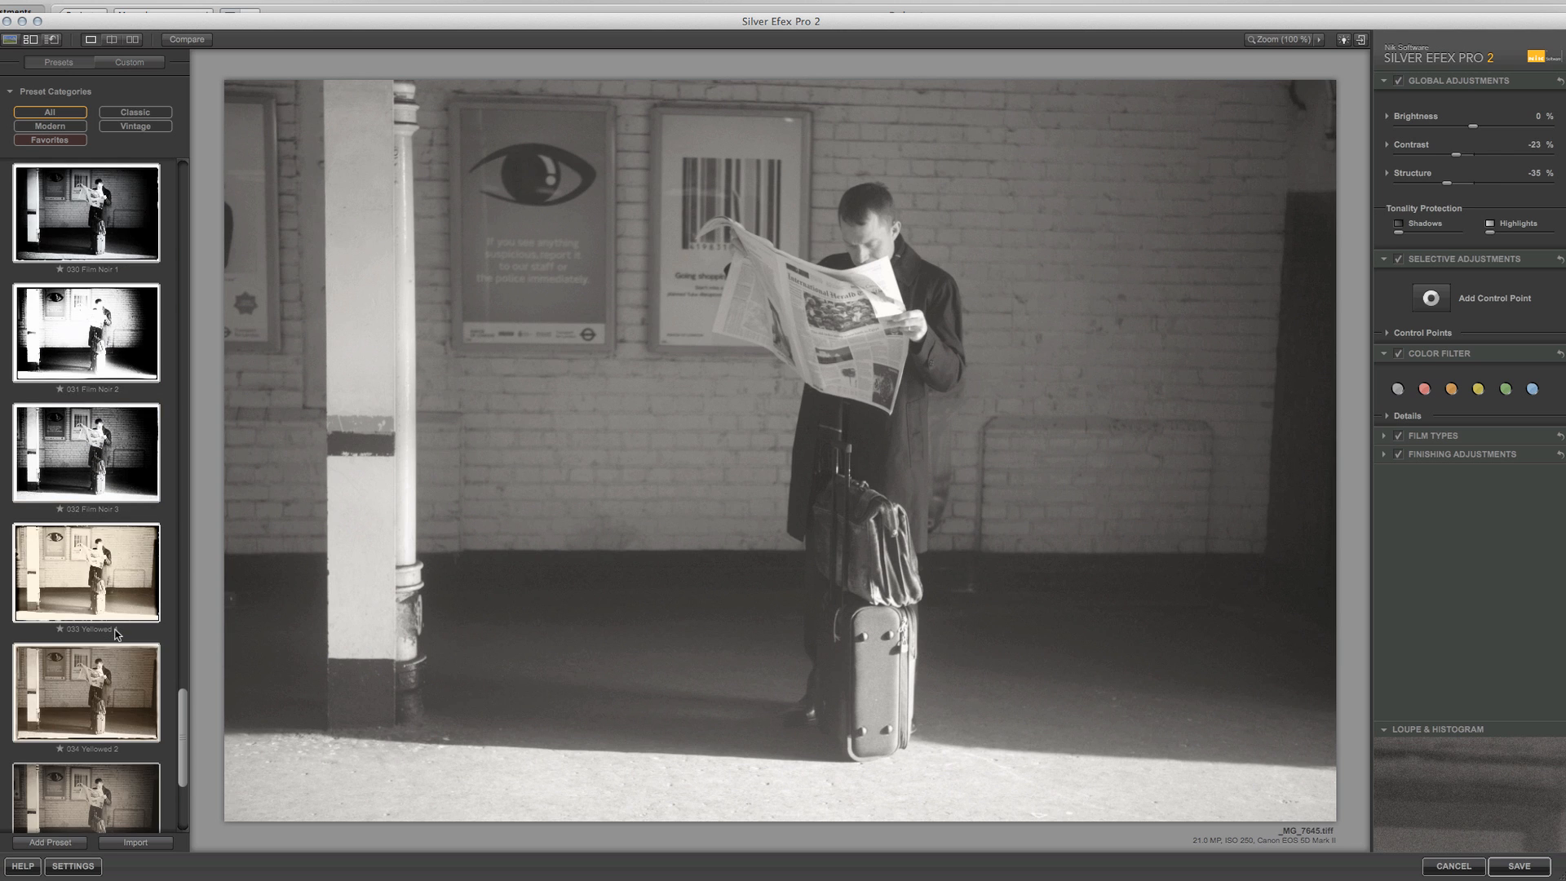
click(57, 462)
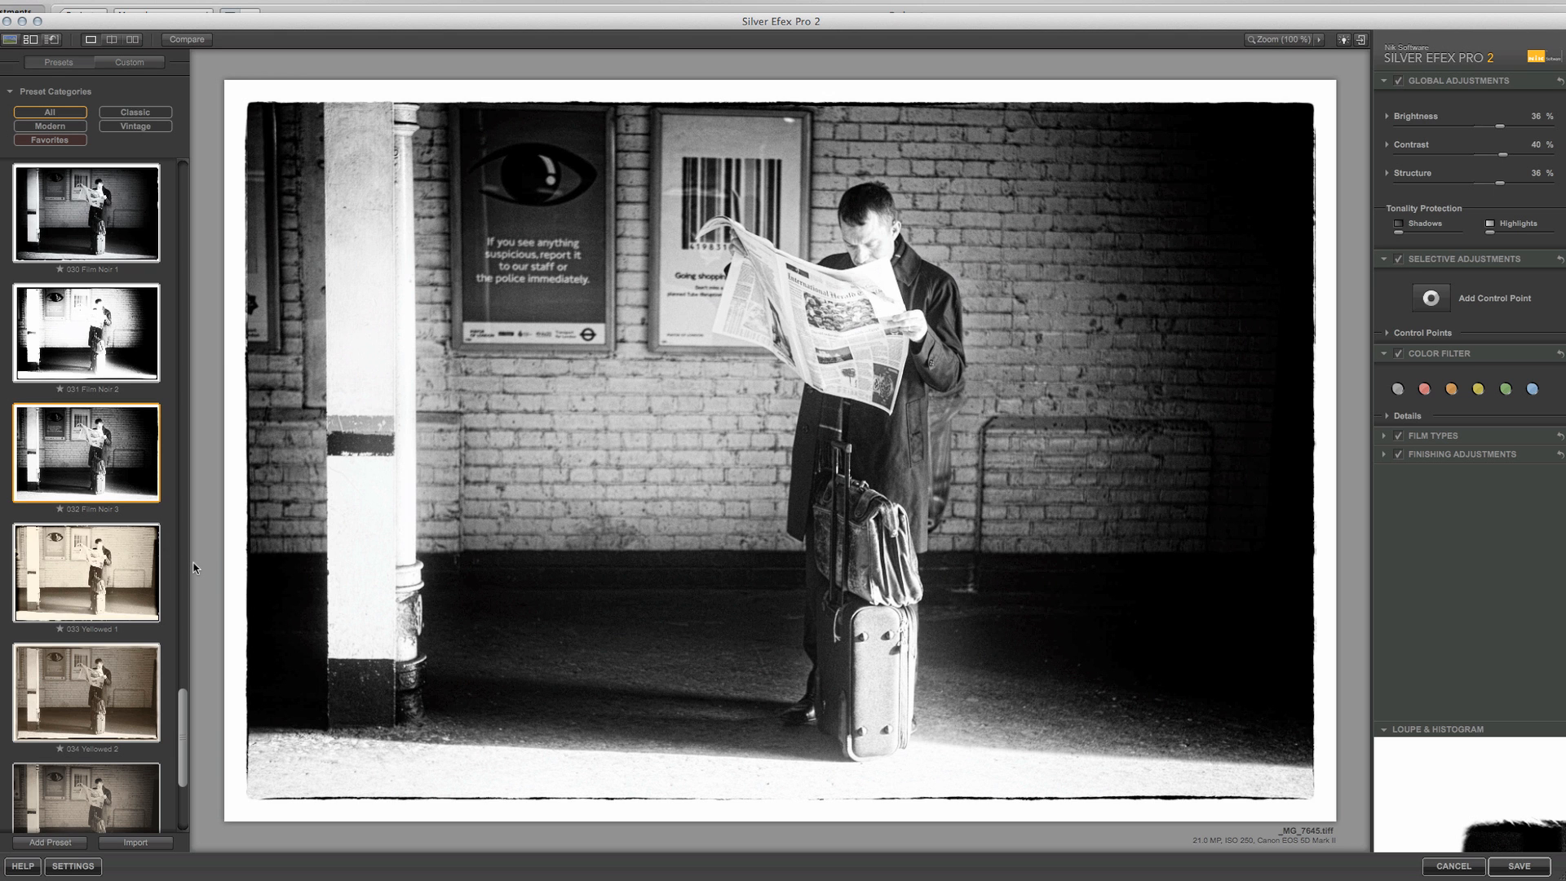
click(143, 661)
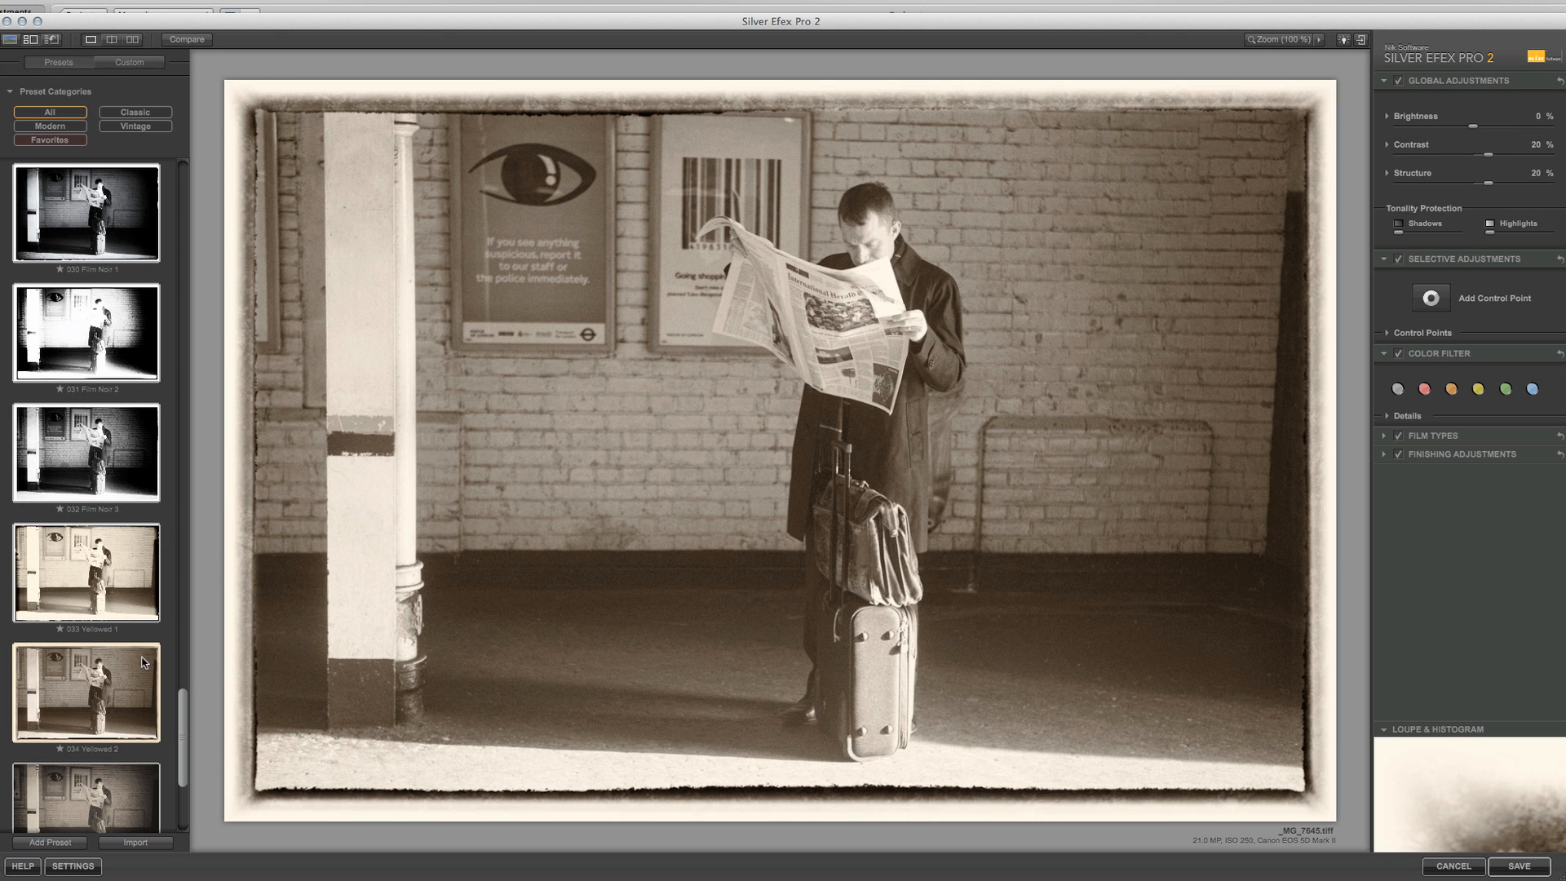
Apply the 000 Neutral preset as the starting point for manual black-and-white adjustments.
scroll(142, 662, down, 3)
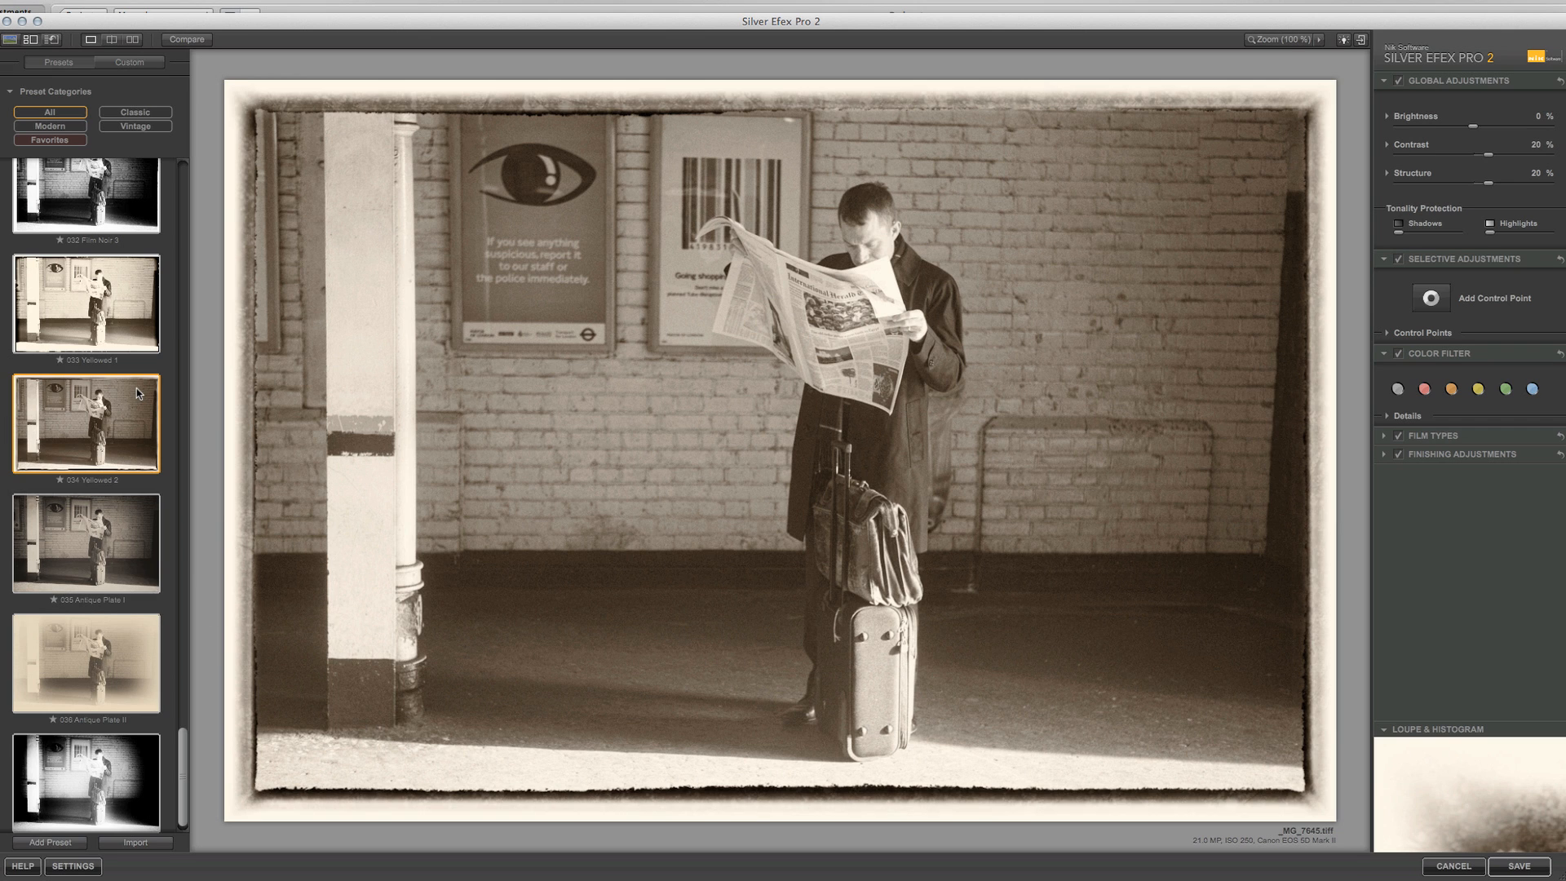
scroll(136, 389, up, 15)
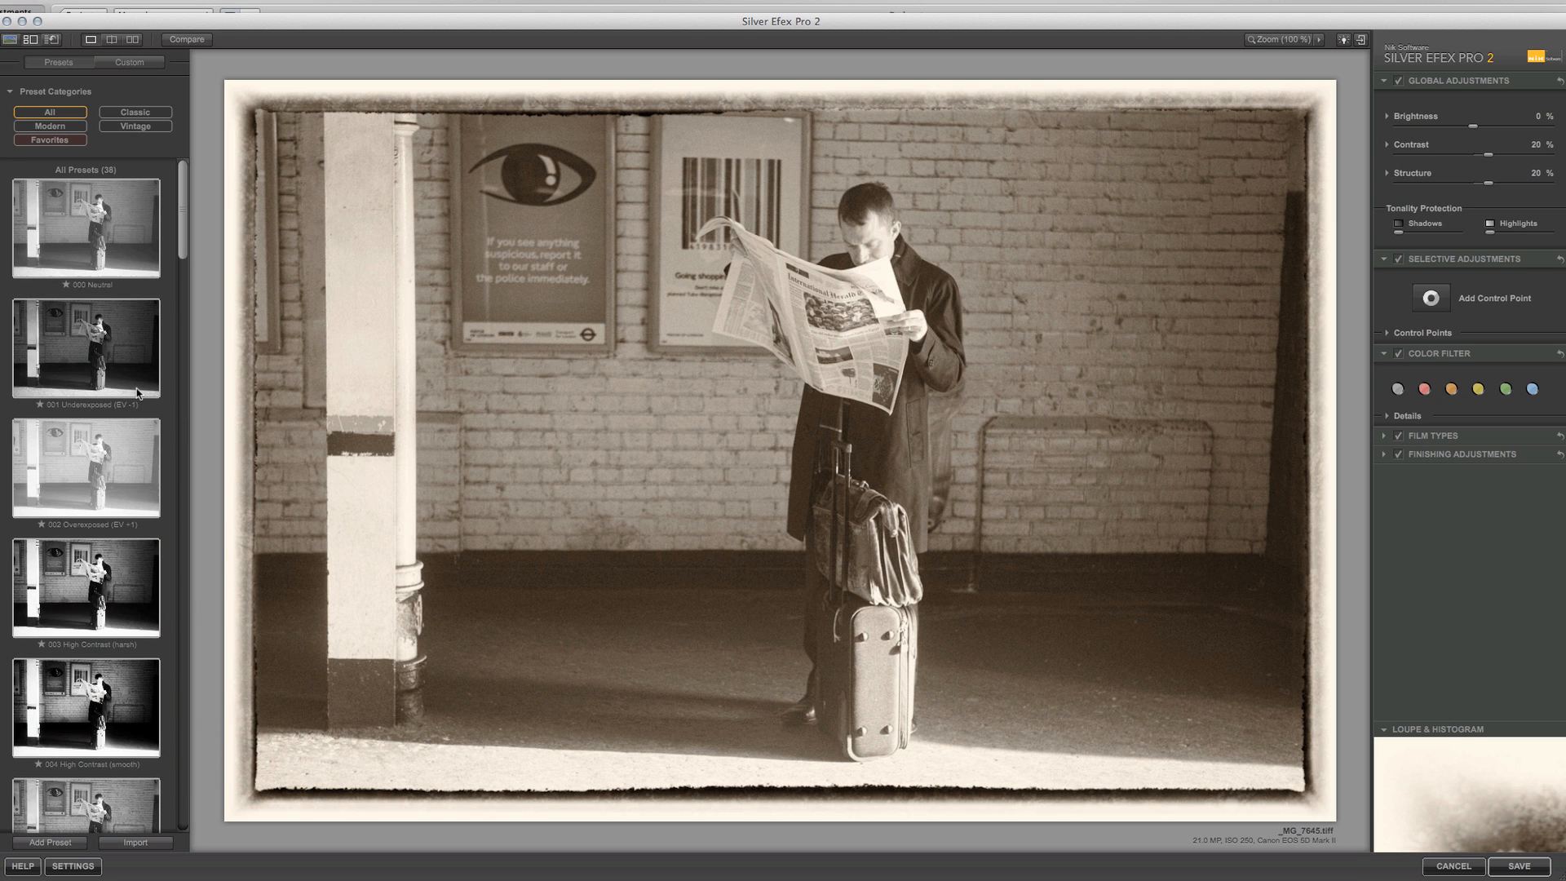
click(106, 231)
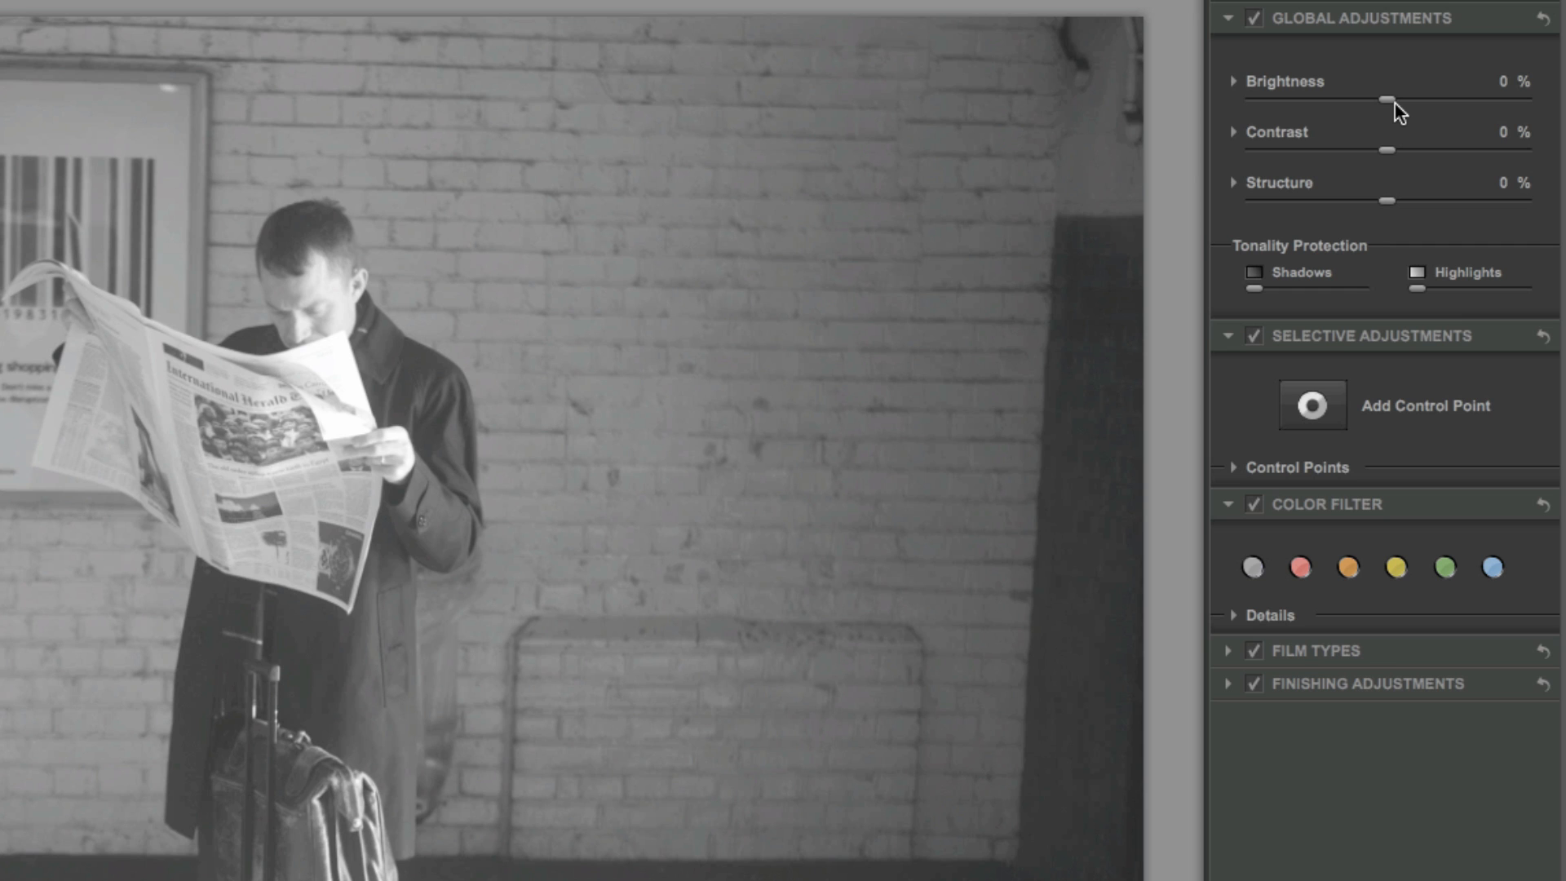
Try Brightness at -29 % and Contrast at -38 %, and reset the global adjustments.
drag(1391, 99, 1336, 167)
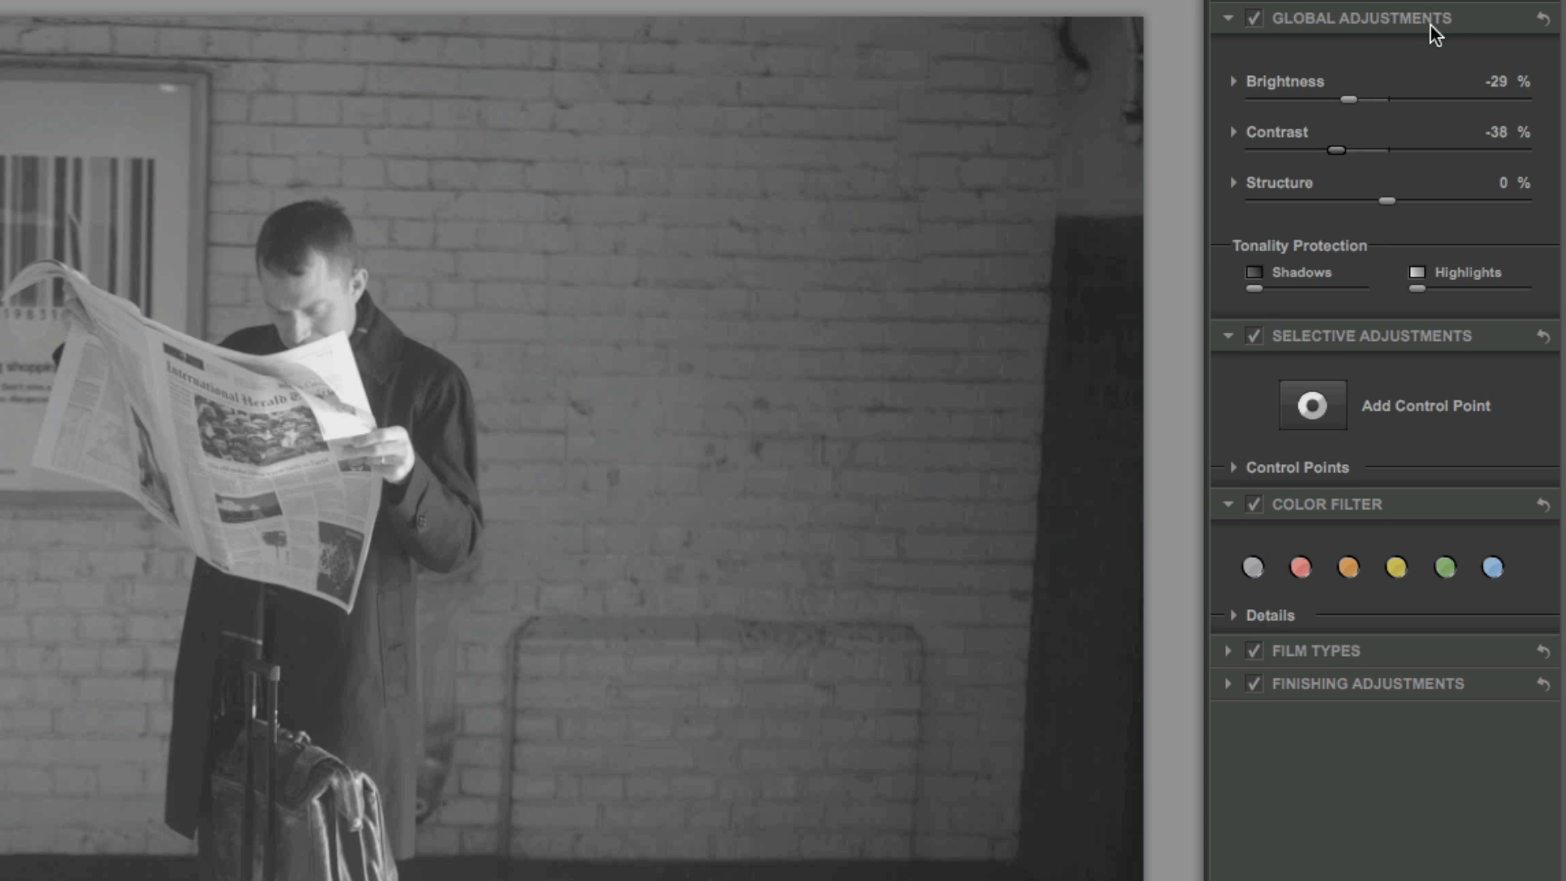
click(1540, 18)
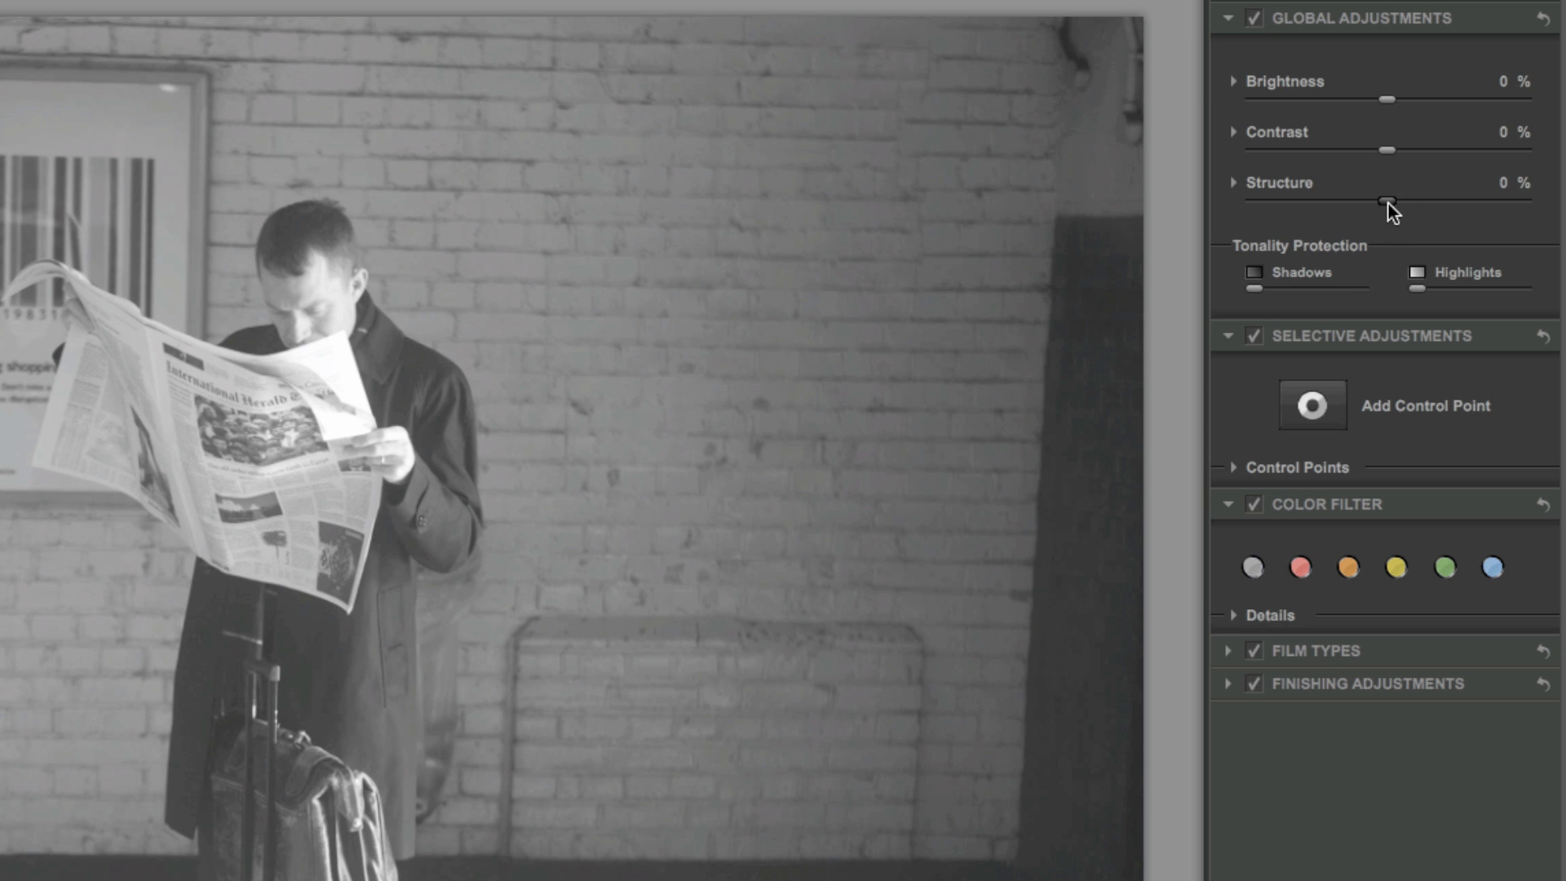
Try Structure at 100 % and at -100 %, and reset the global adjustments.
drag(1386, 202, 1522, 201)
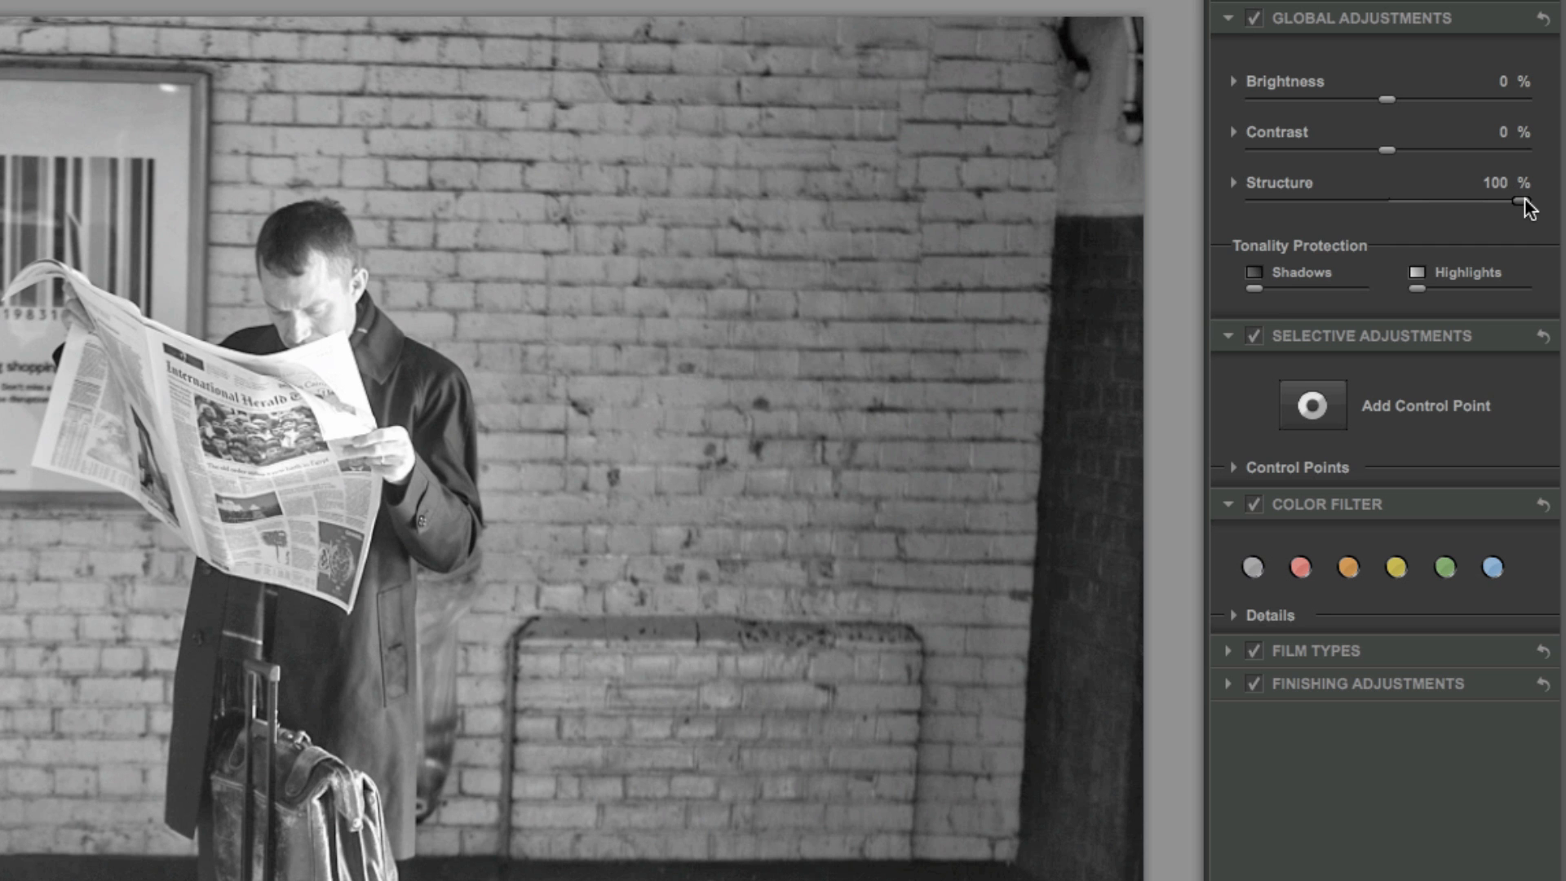
drag(1524, 199, 1212, 232)
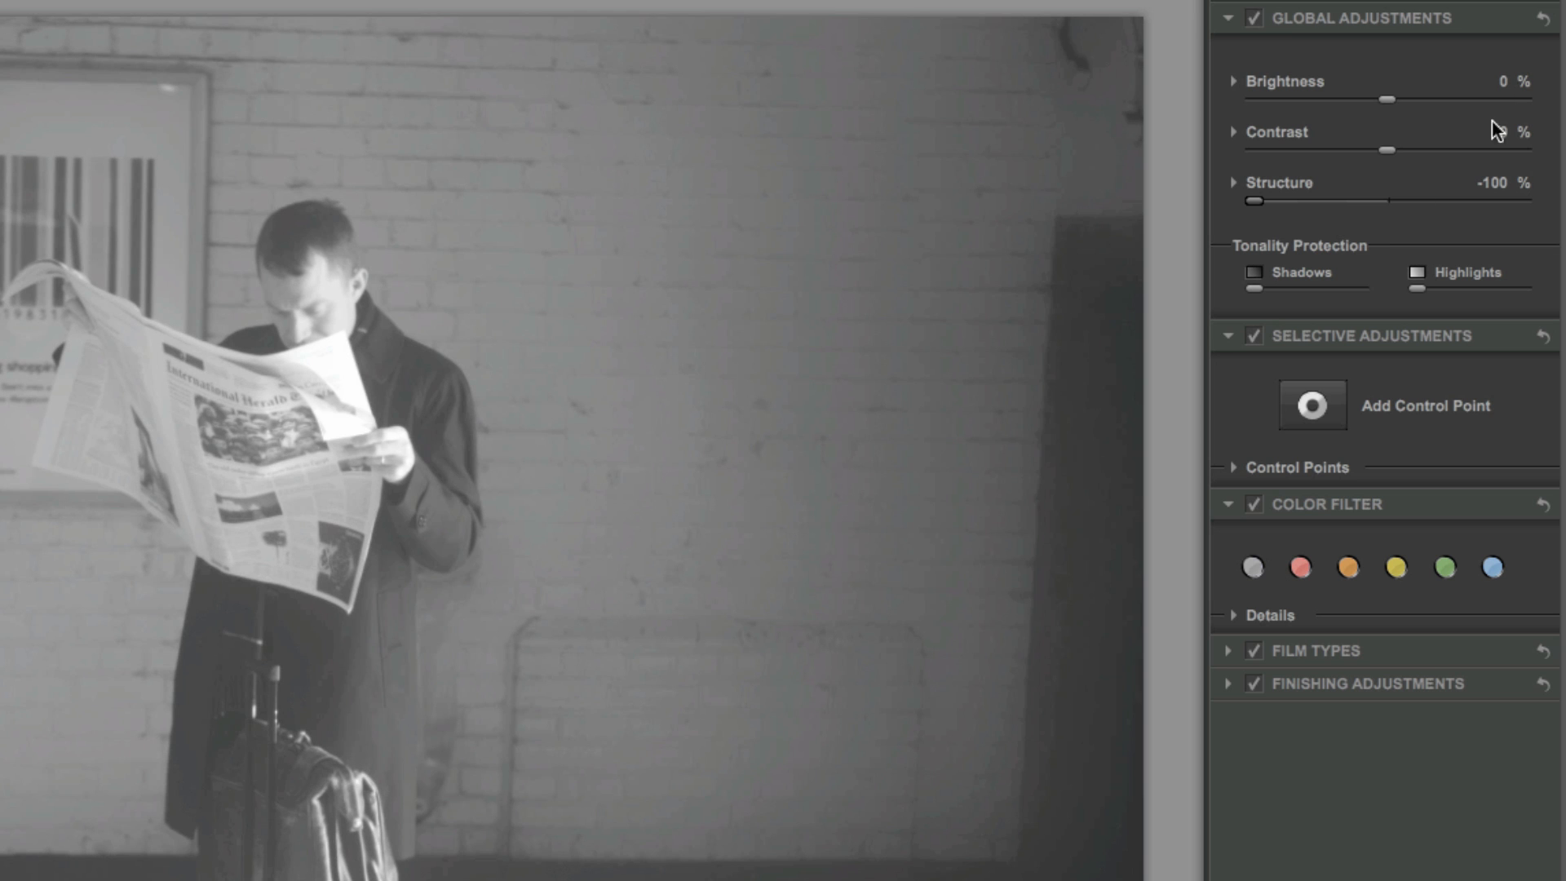
click(1544, 17)
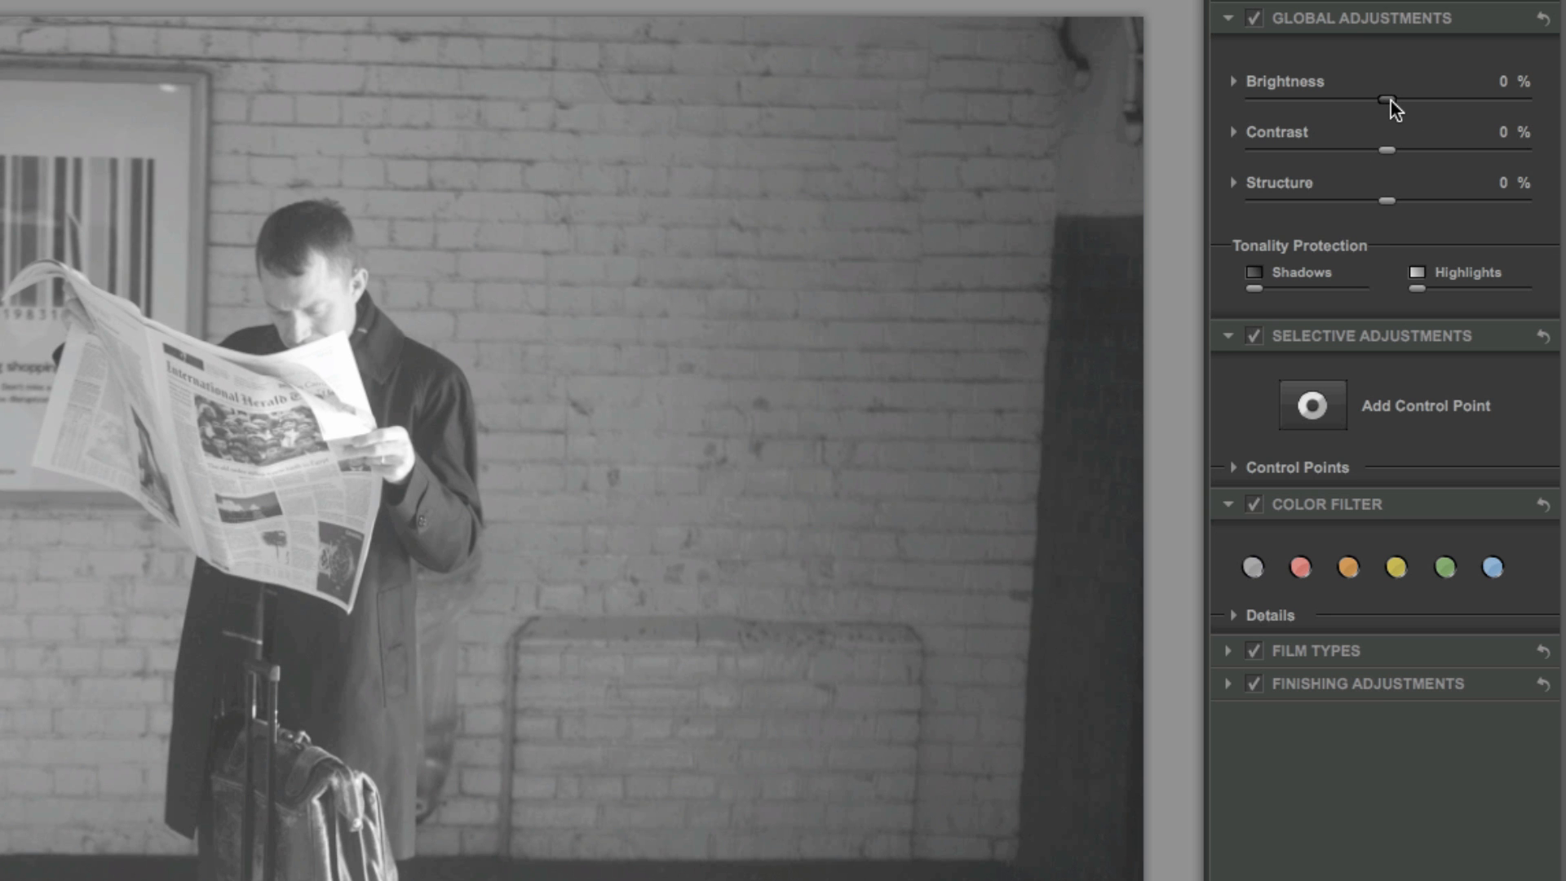
Set the global Brightness to -28 %, Structure to 9 % and Contrast to -1 %.
drag(1391, 100, 1357, 99)
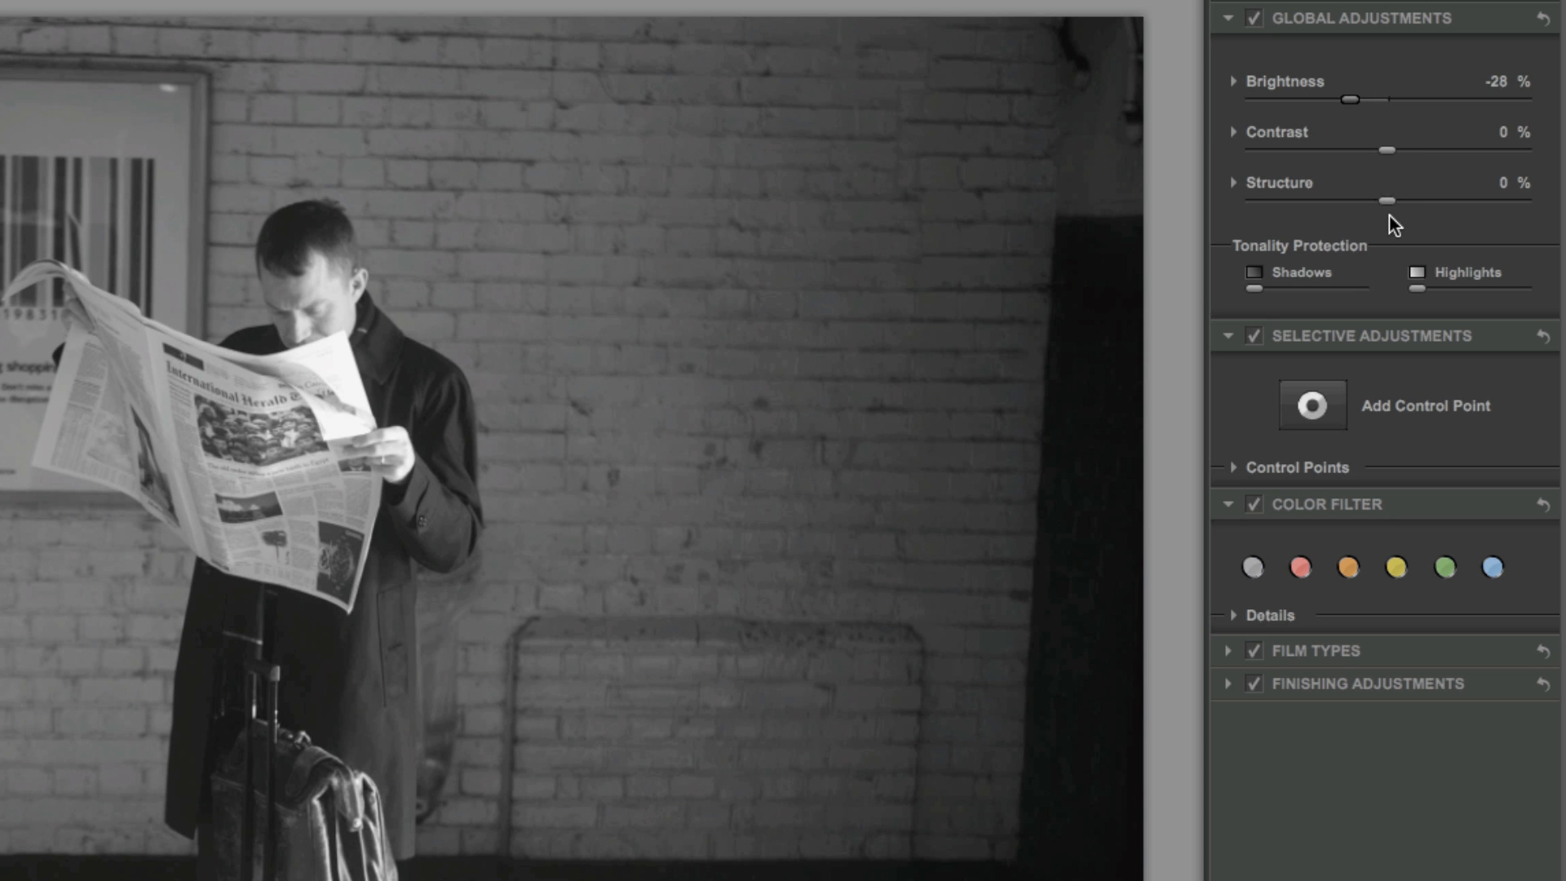
drag(1386, 198, 1398, 201)
mouse_move(1386, 153)
mouse_down()
mouse_move(1417, 155)
mouse_move(1358, 155)
mouse_move(1386, 155)
mouse_up()
Add a selective control point on the newspaper the man is reading.
click(1306, 402)
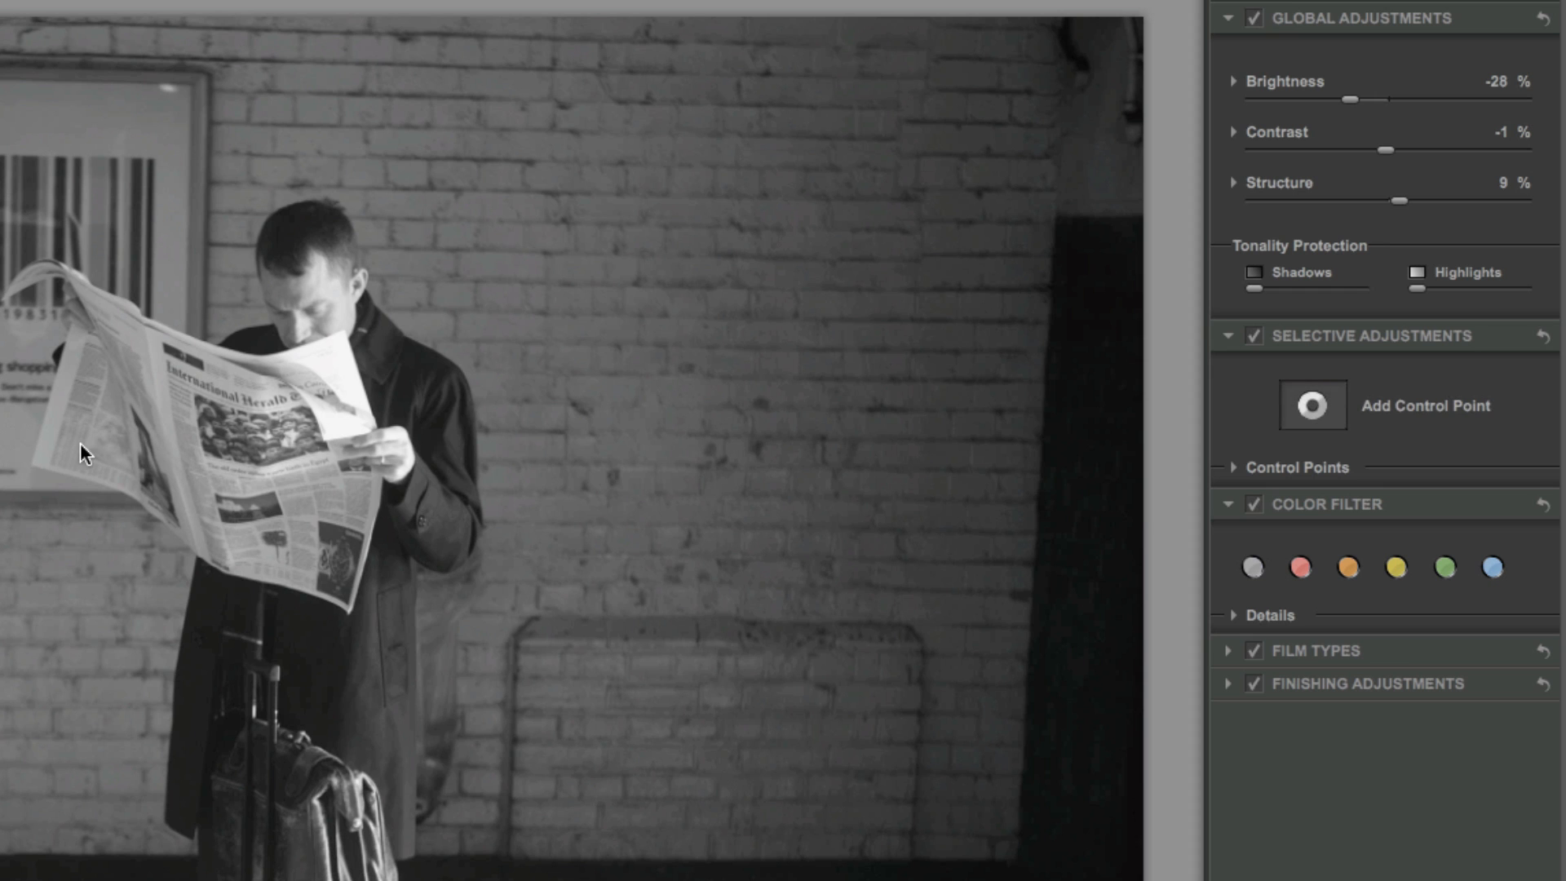
click(249, 475)
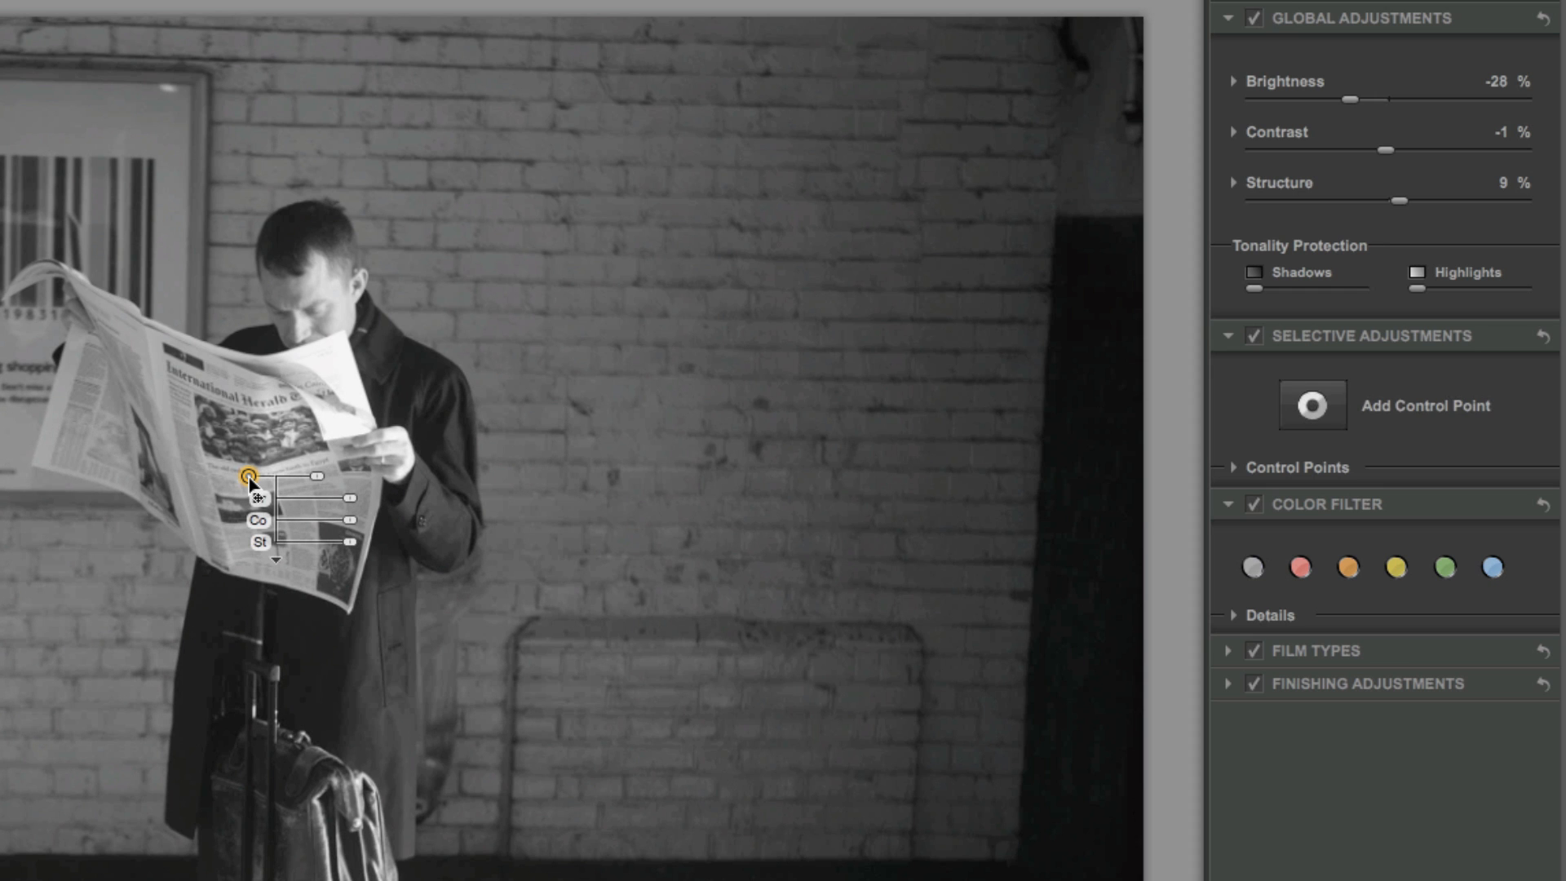
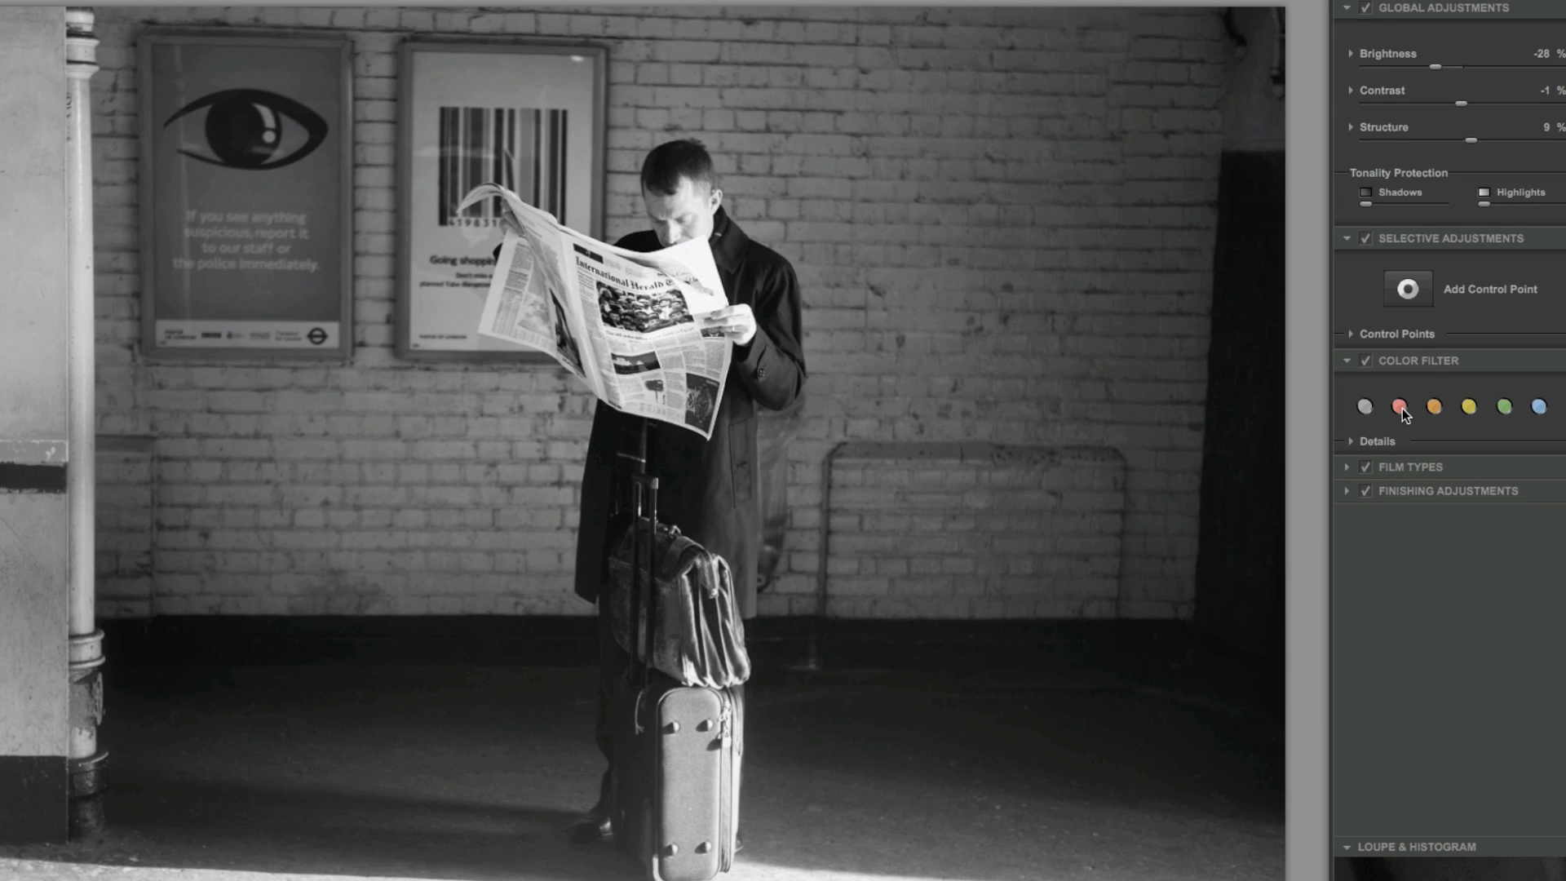
Try the orange and blue color filters on the photo, and return to the neutral filter.
click(1266, 488)
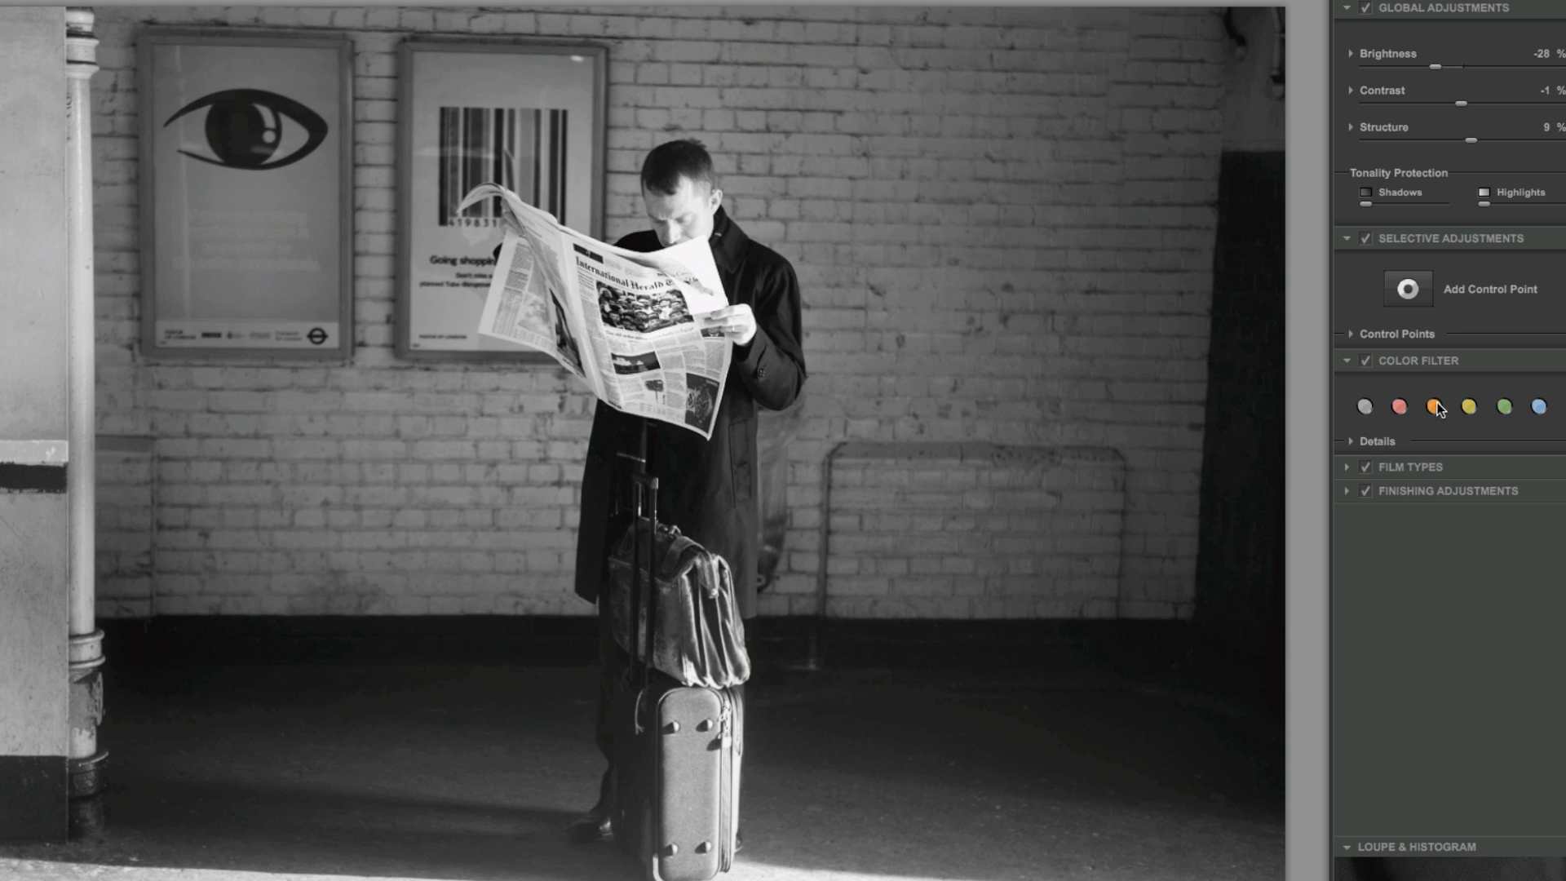
click(1539, 408)
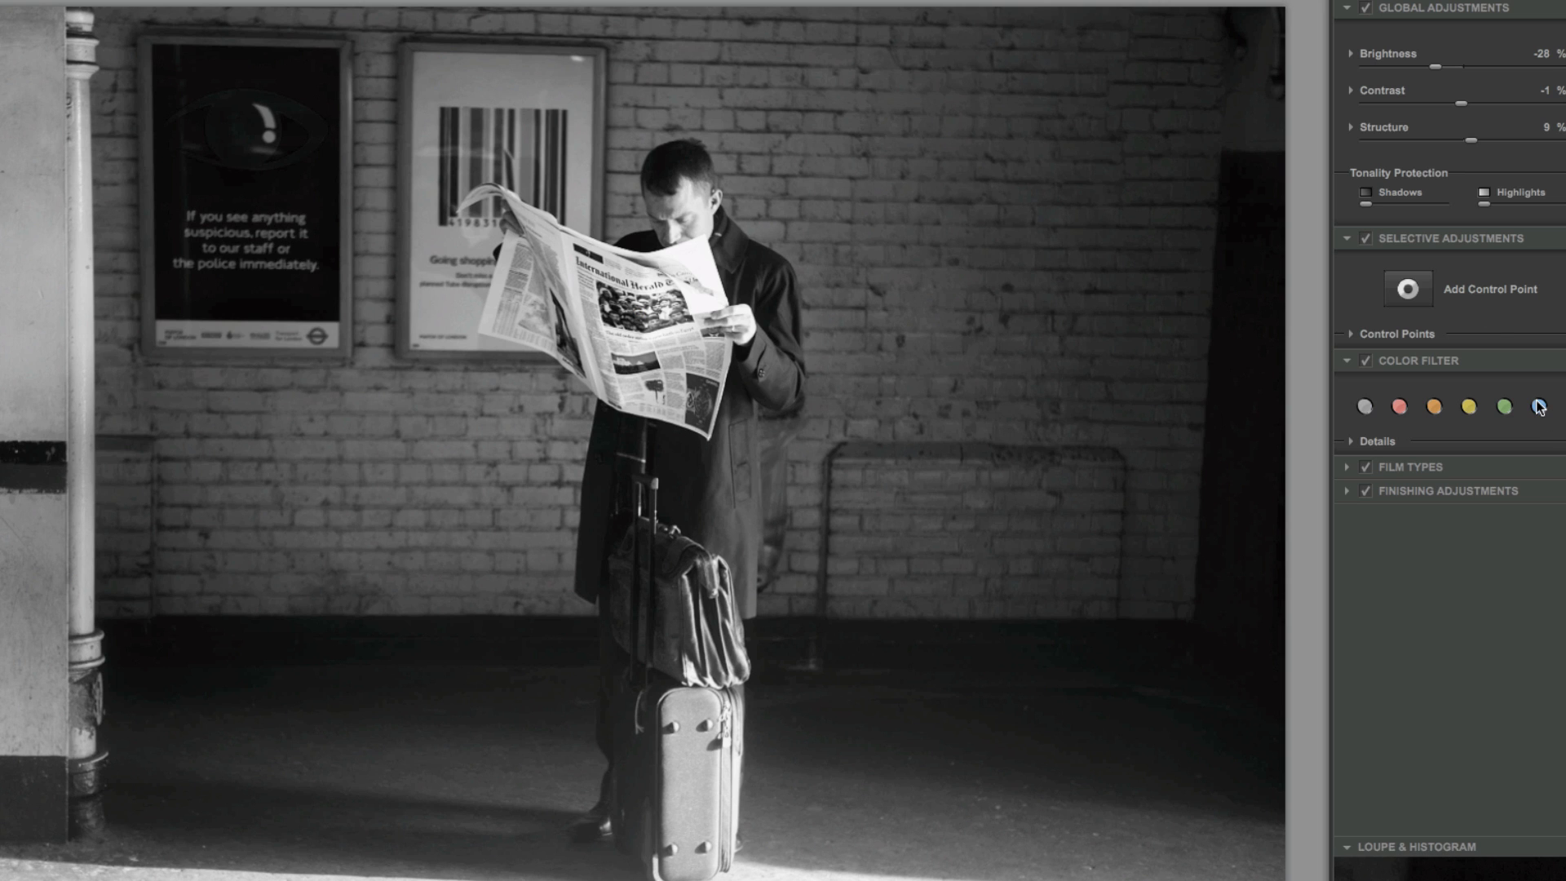
click(1362, 408)
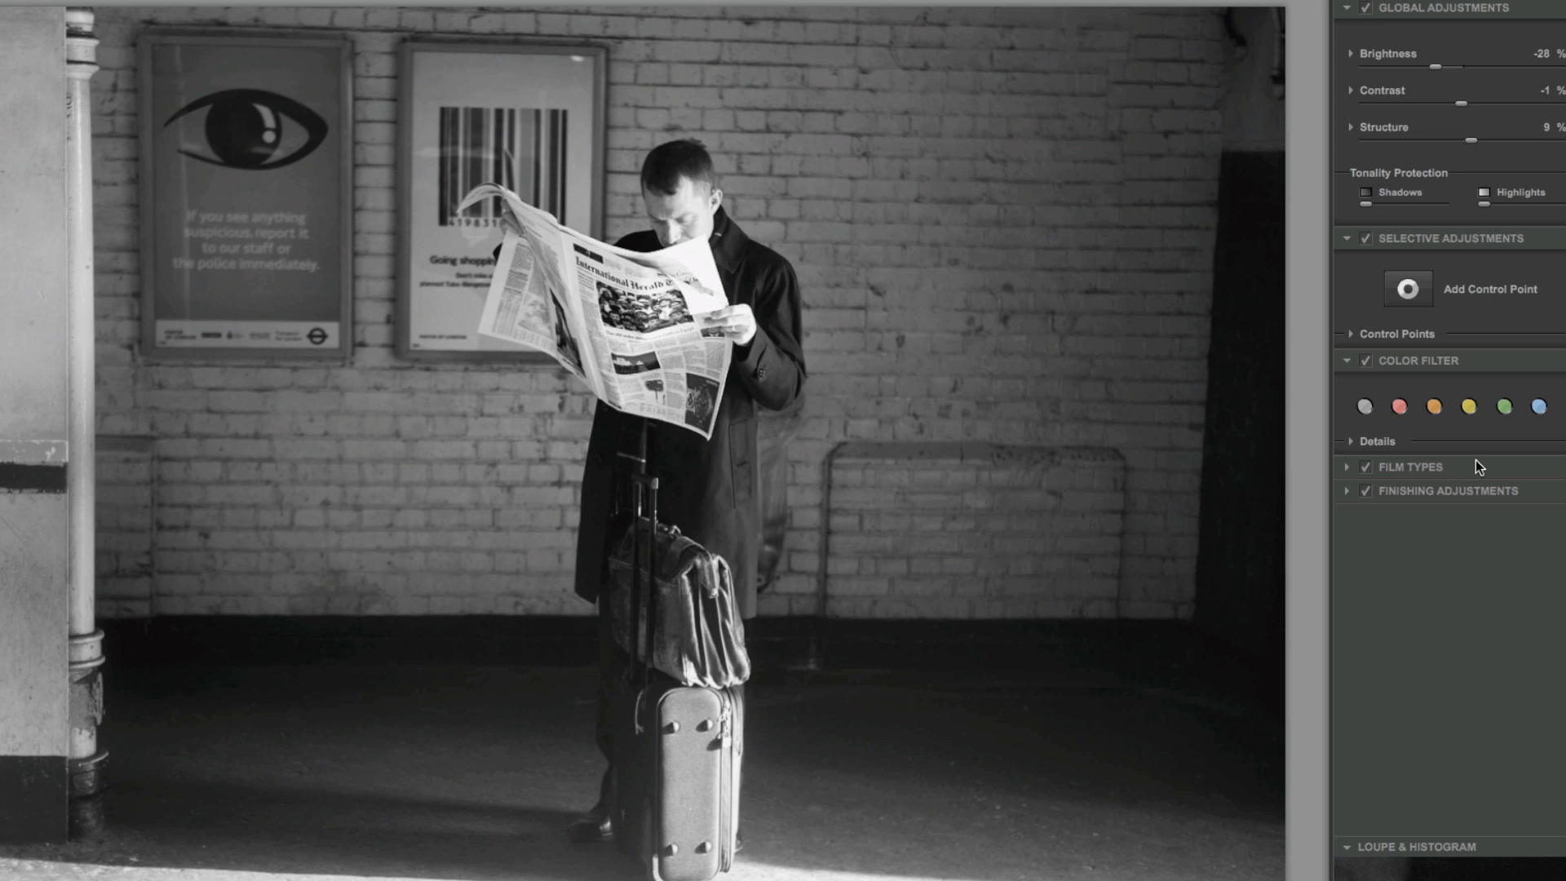
Expand the film type and finishing adjustments and apply Sepia toning number 19 to the photo.
click(1348, 466)
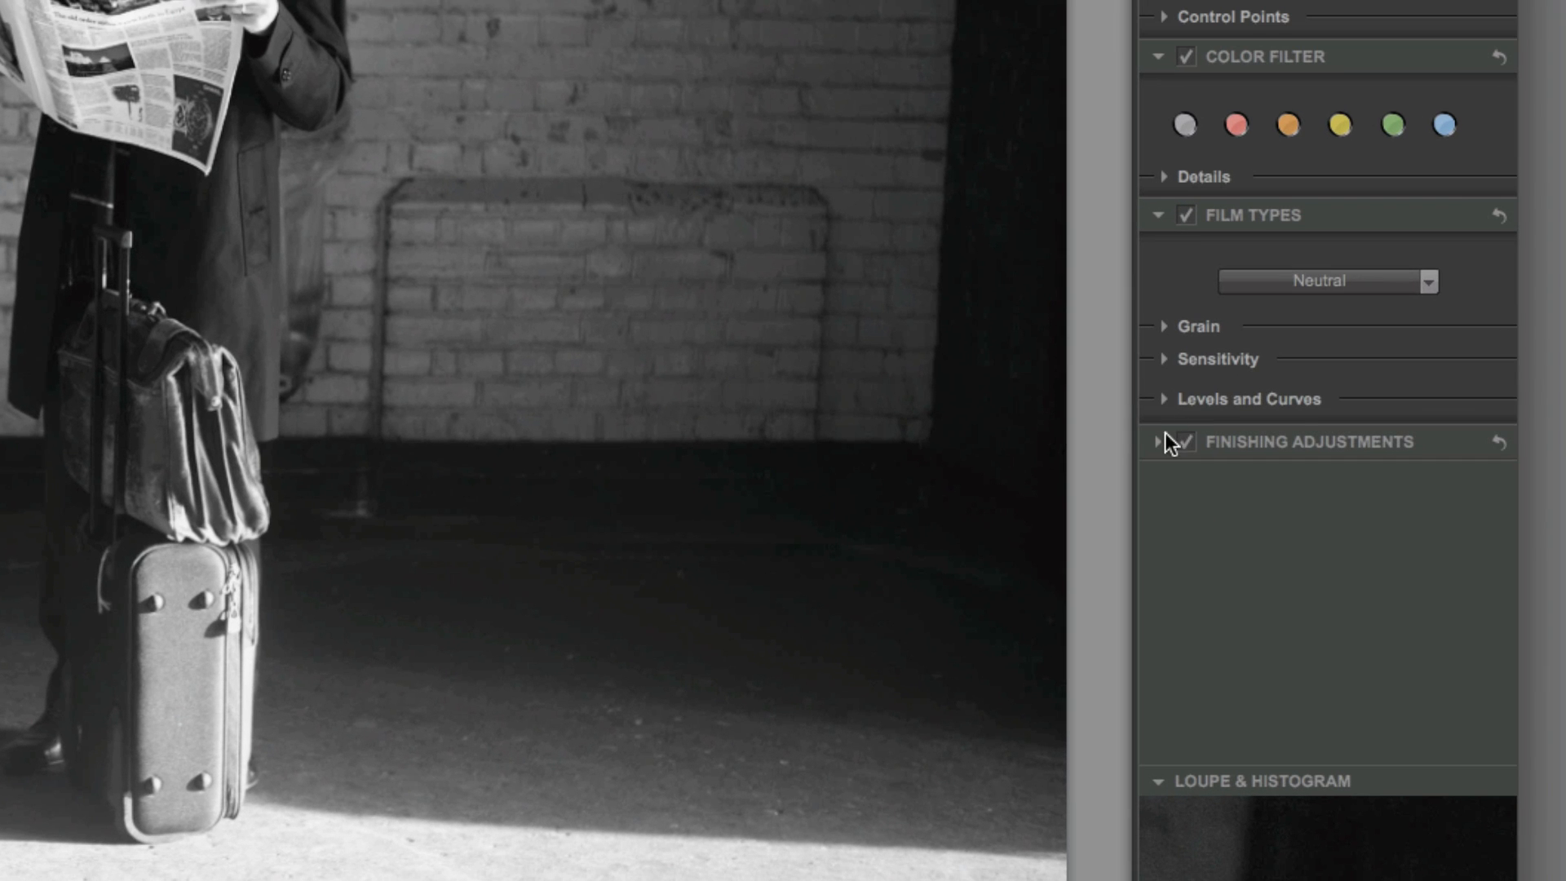
click(1157, 443)
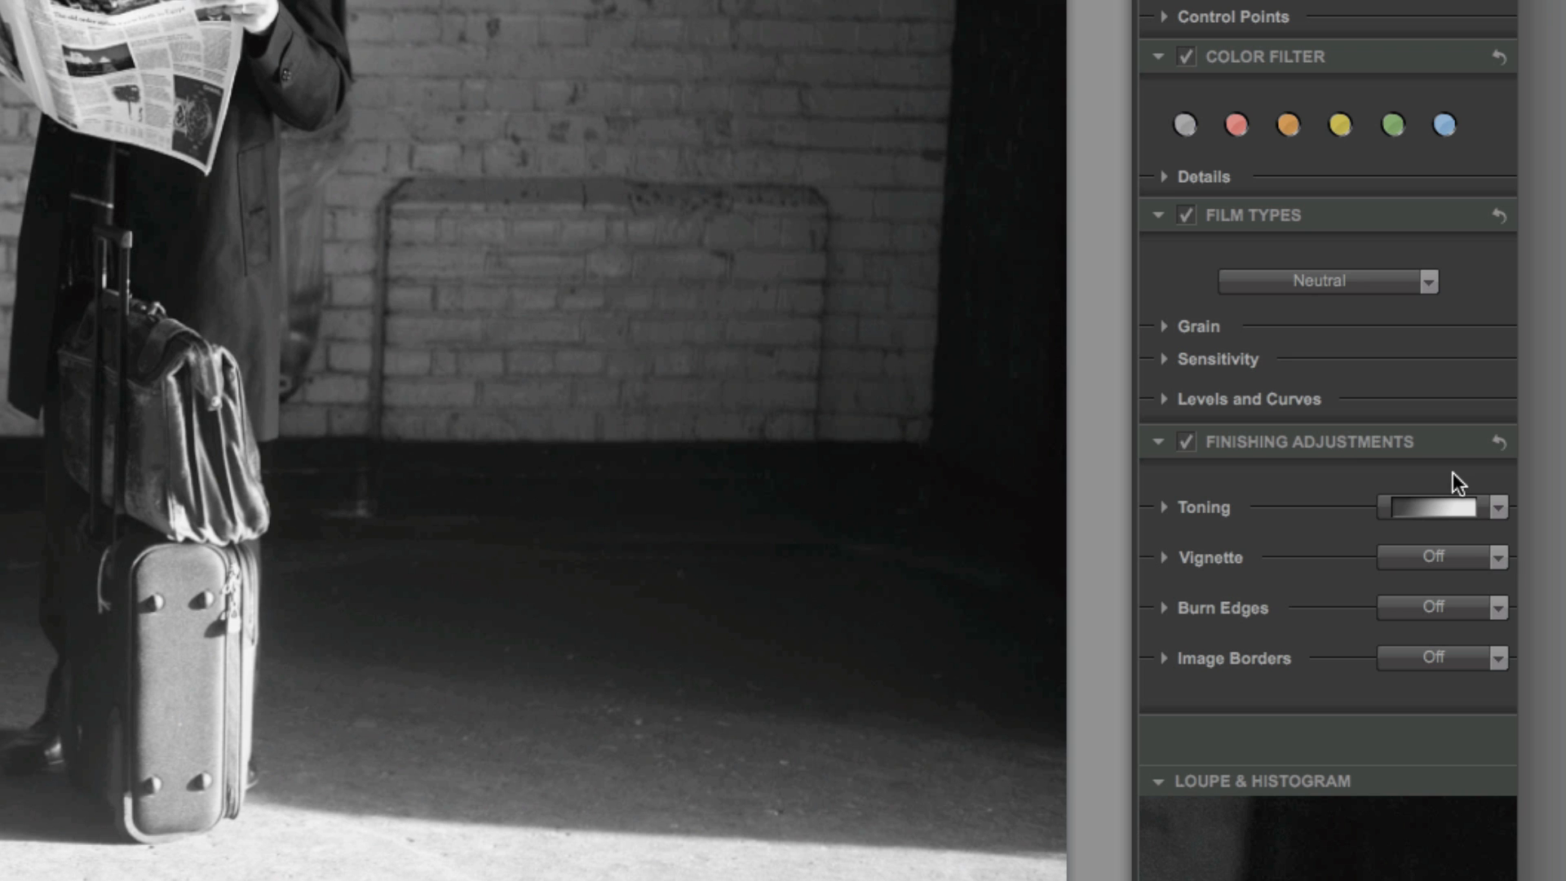
click(1500, 508)
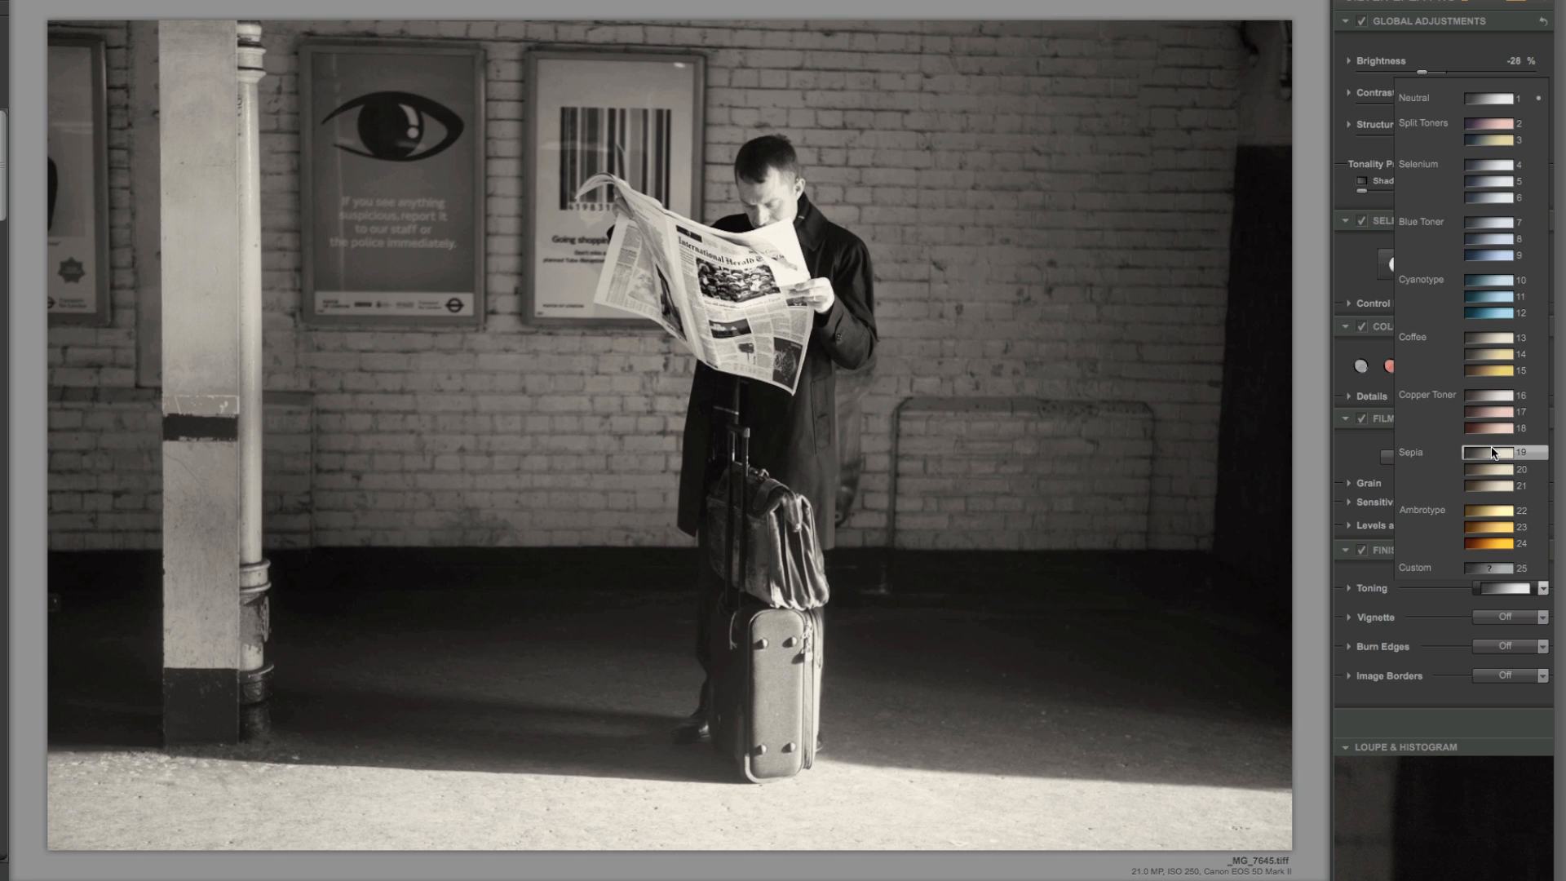
click(1491, 451)
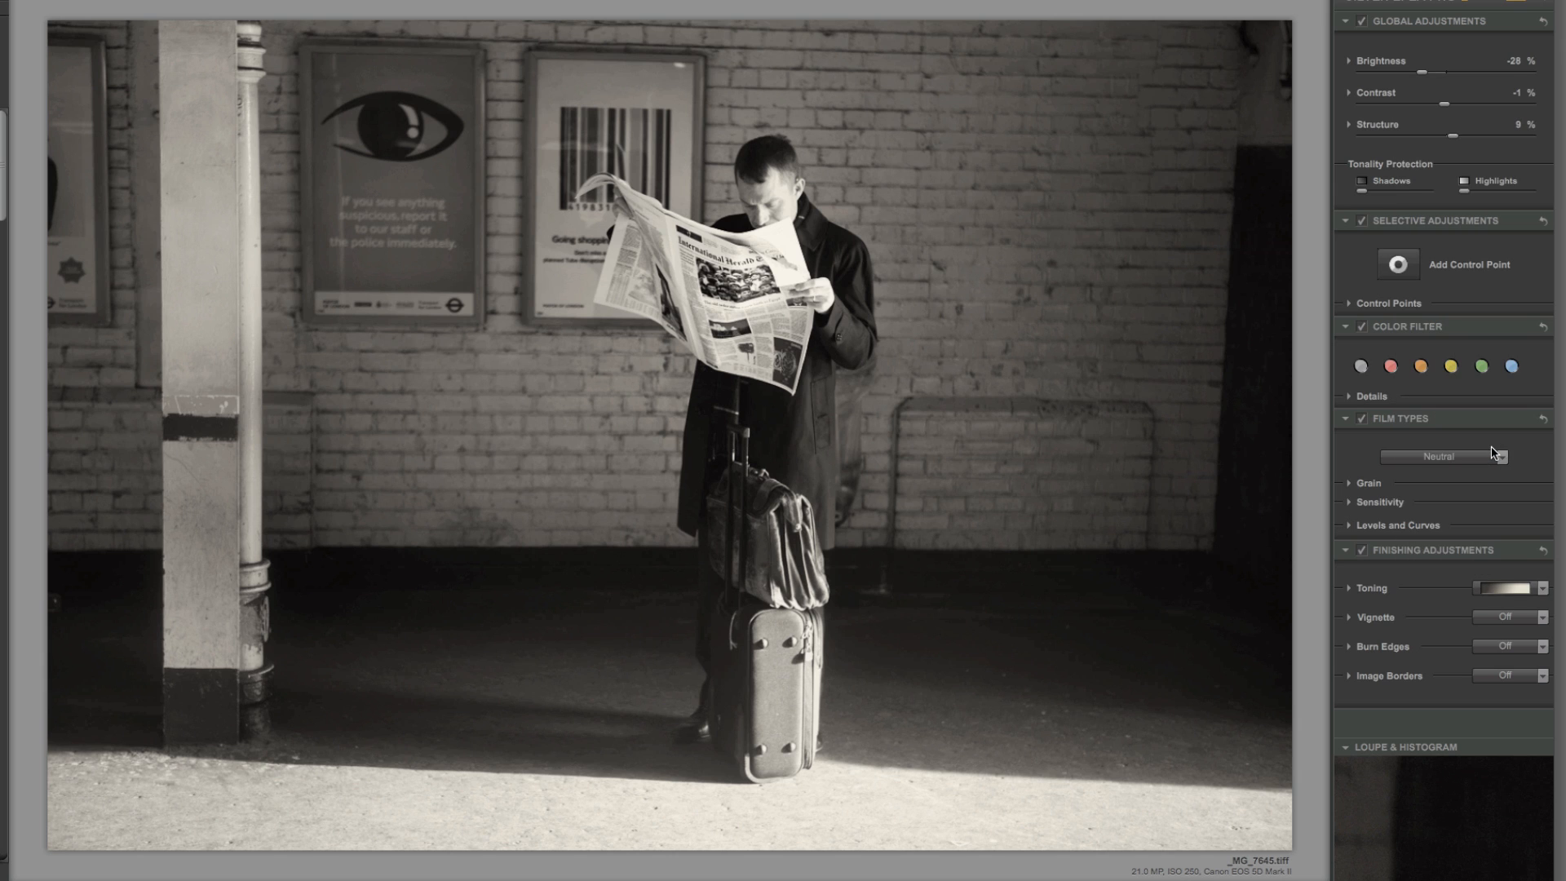
Apply the Lens Falloff 3 vignette to the photo, and browse the film types while keeping Neutral.
click(1493, 625)
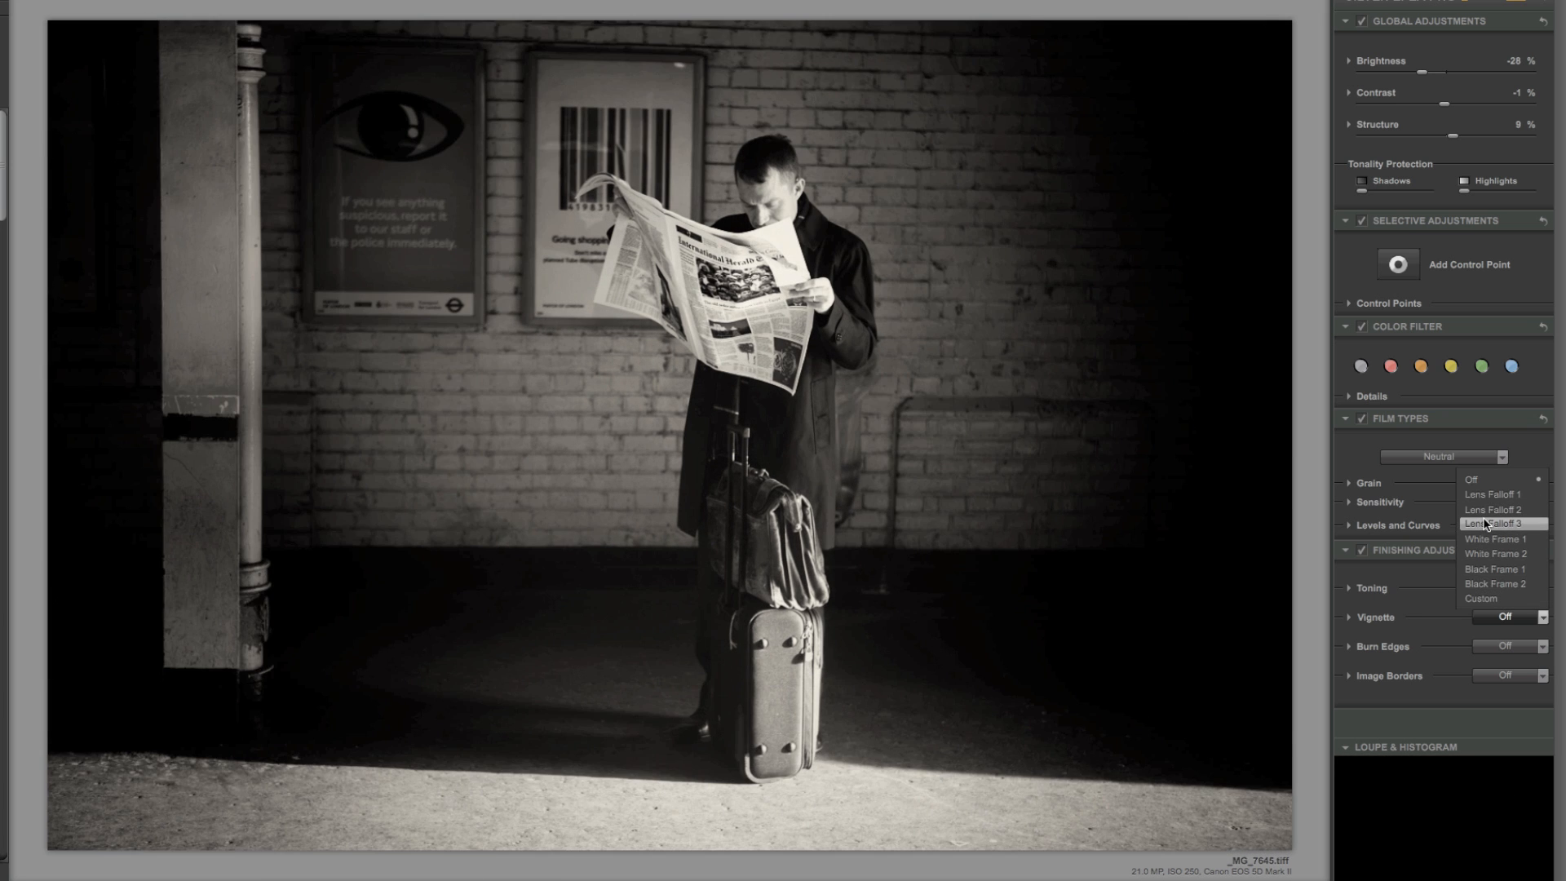
click(1486, 524)
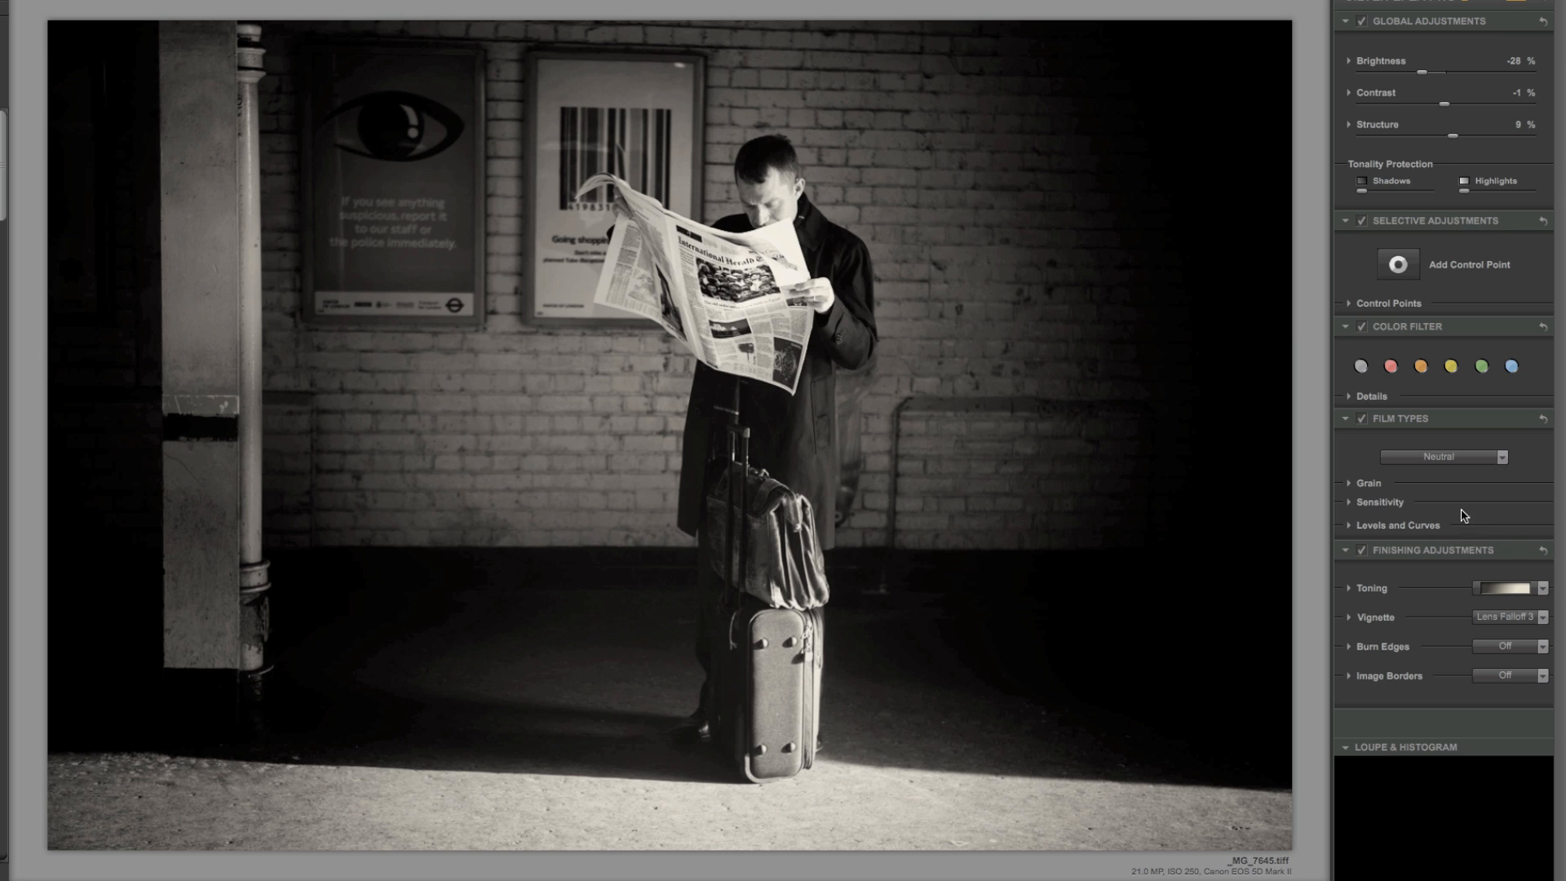
click(1453, 460)
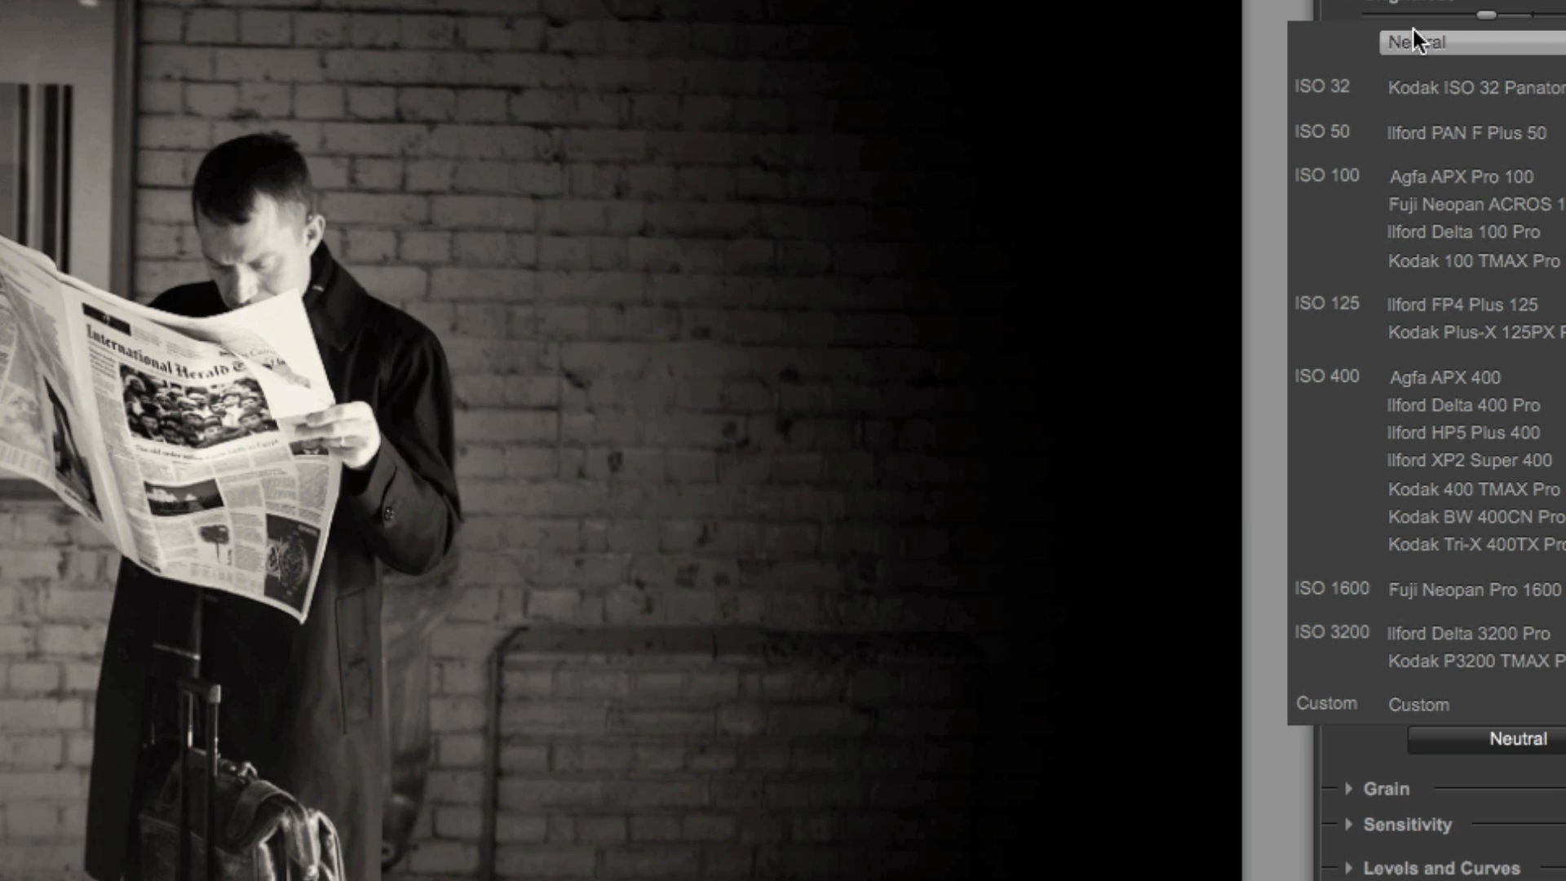
click(1413, 32)
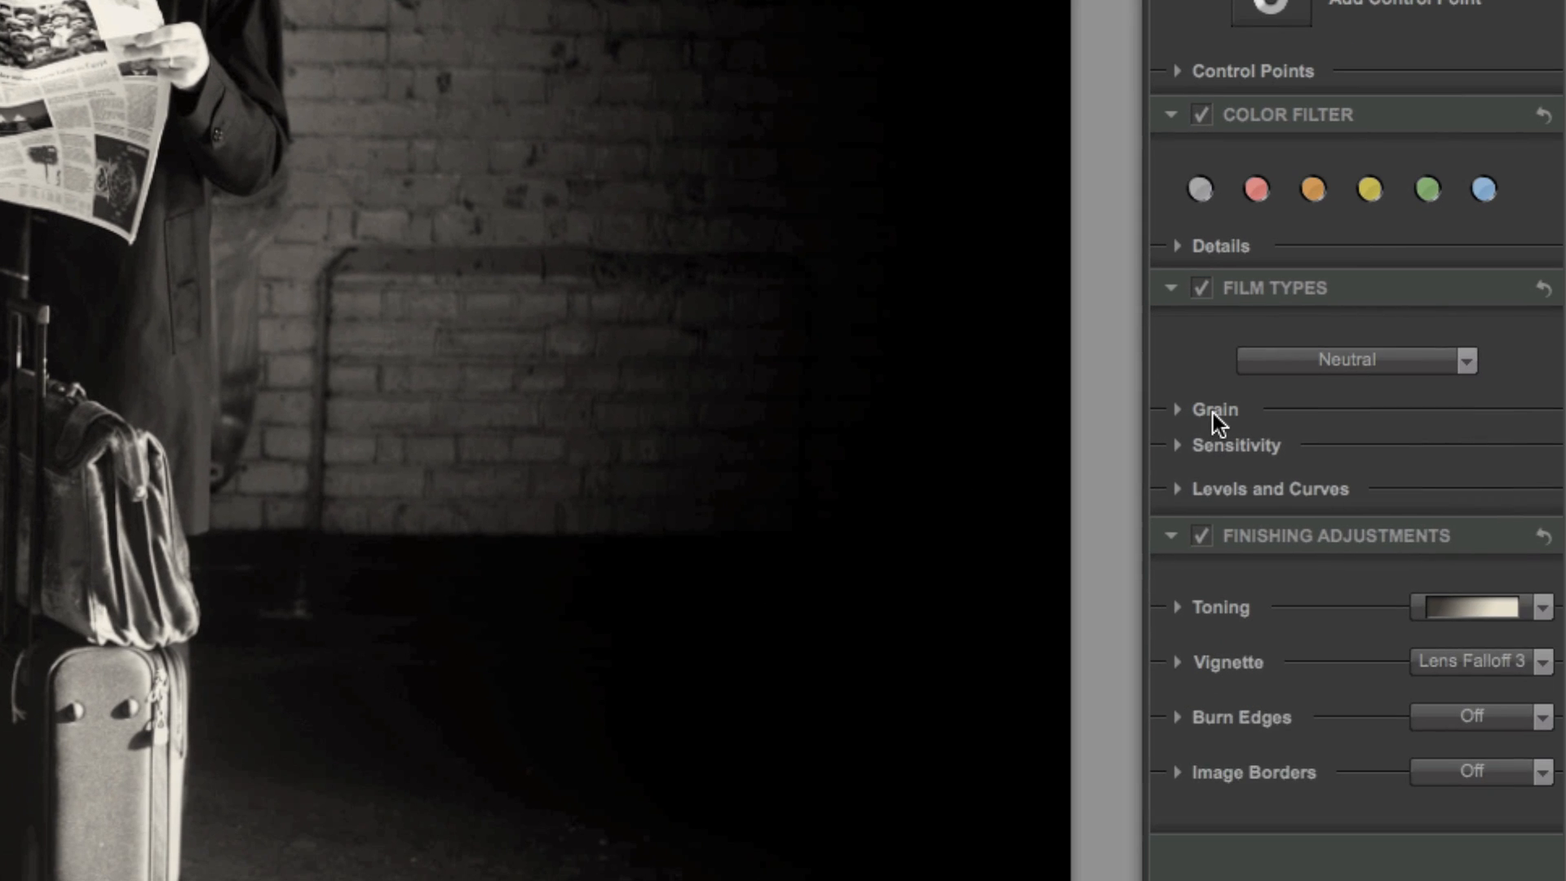
Expand the Grain, Sensitivity and Levels and Curves settings of the film types.
click(1383, 789)
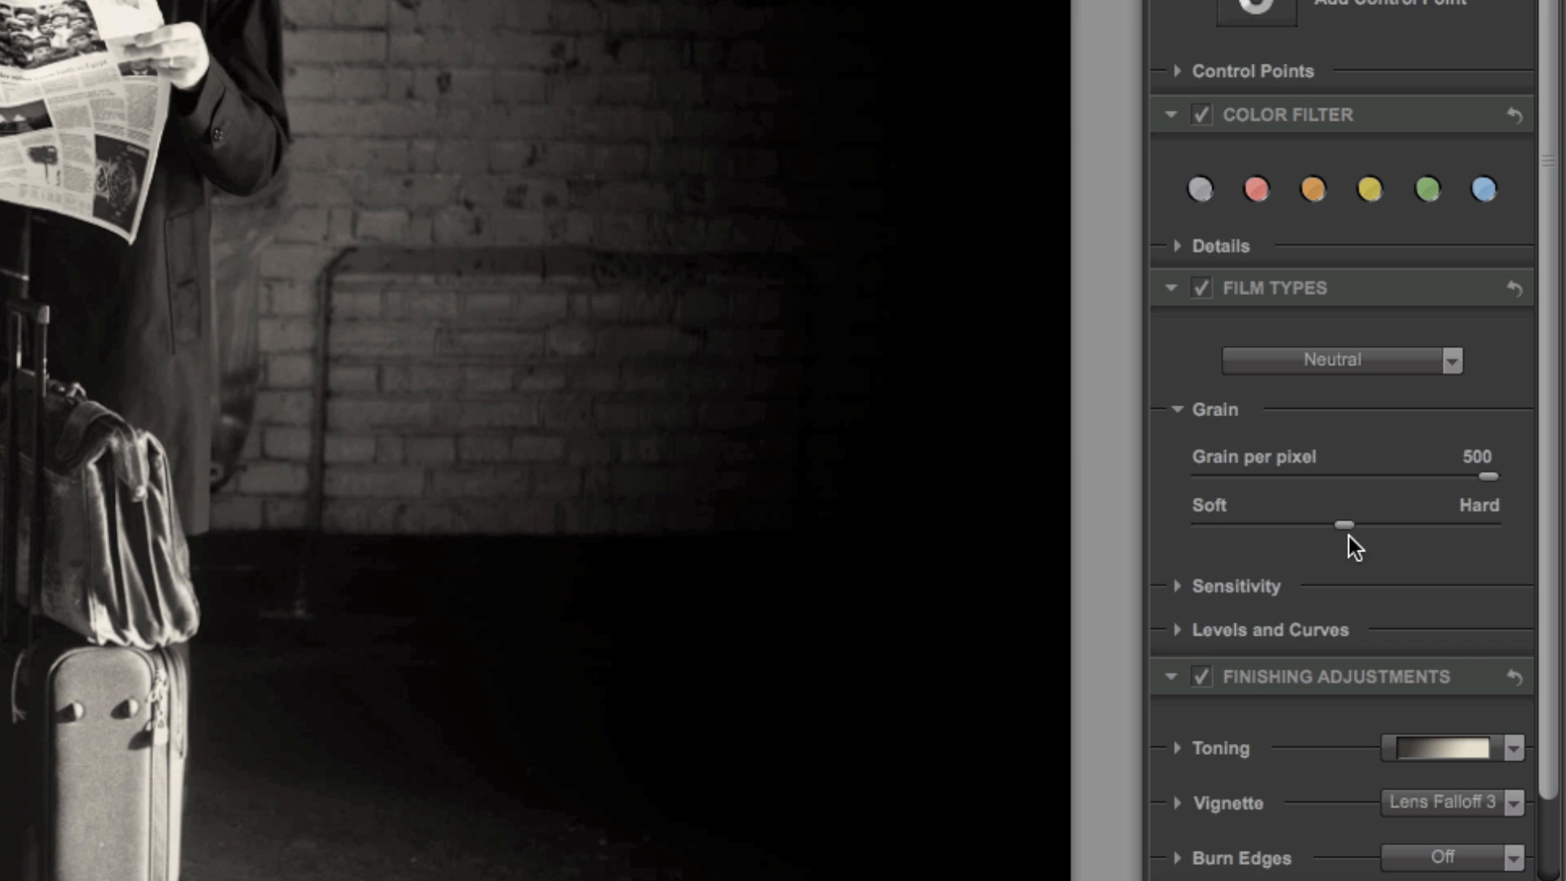
click(1263, 584)
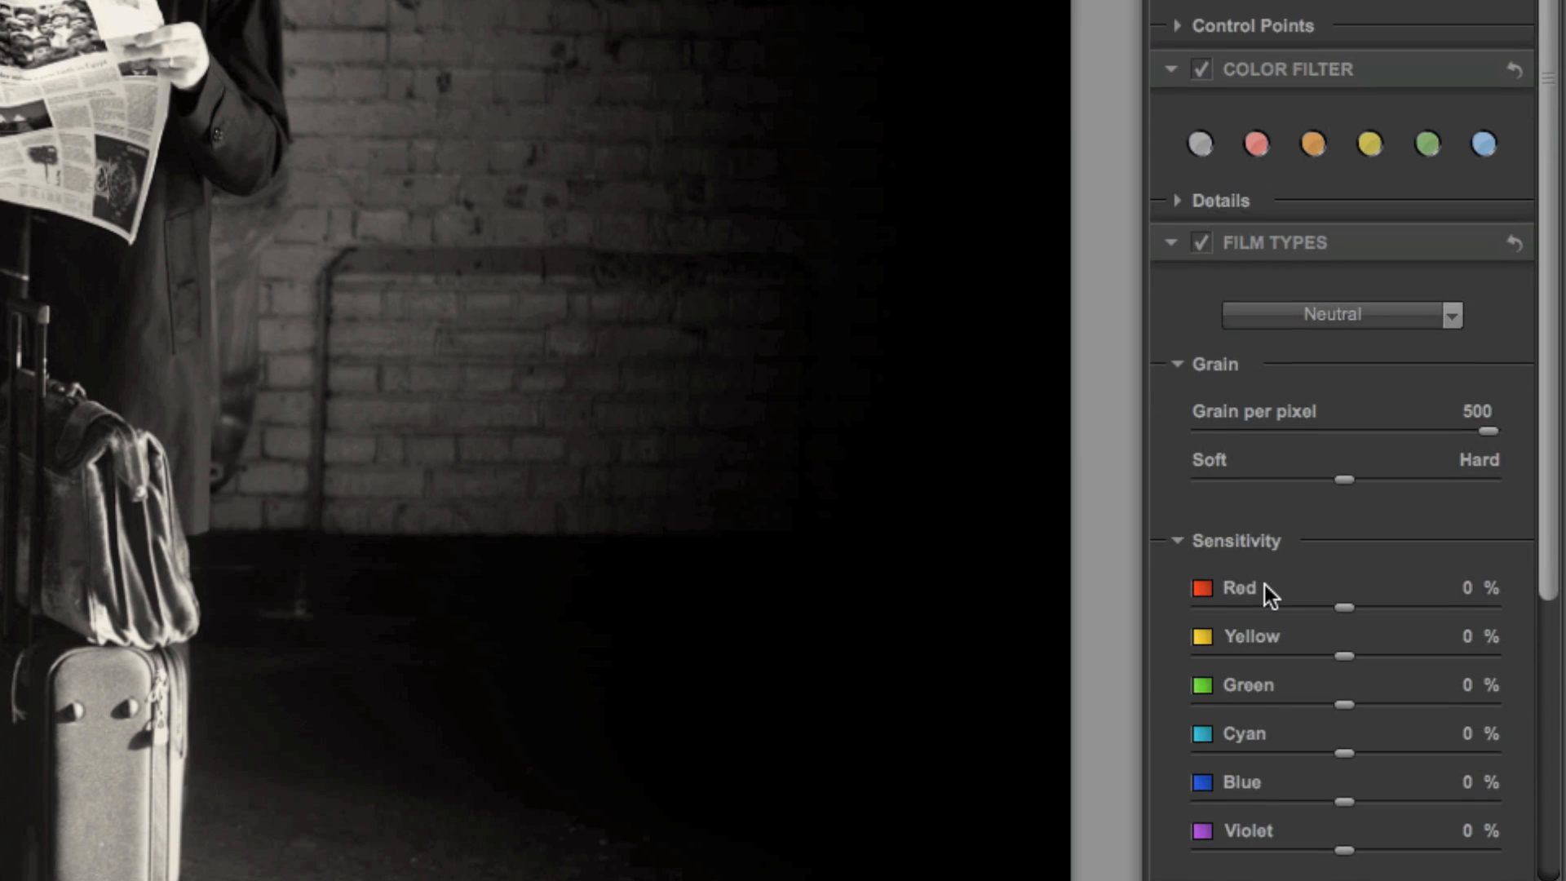
scroll(1264, 585, down, 5)
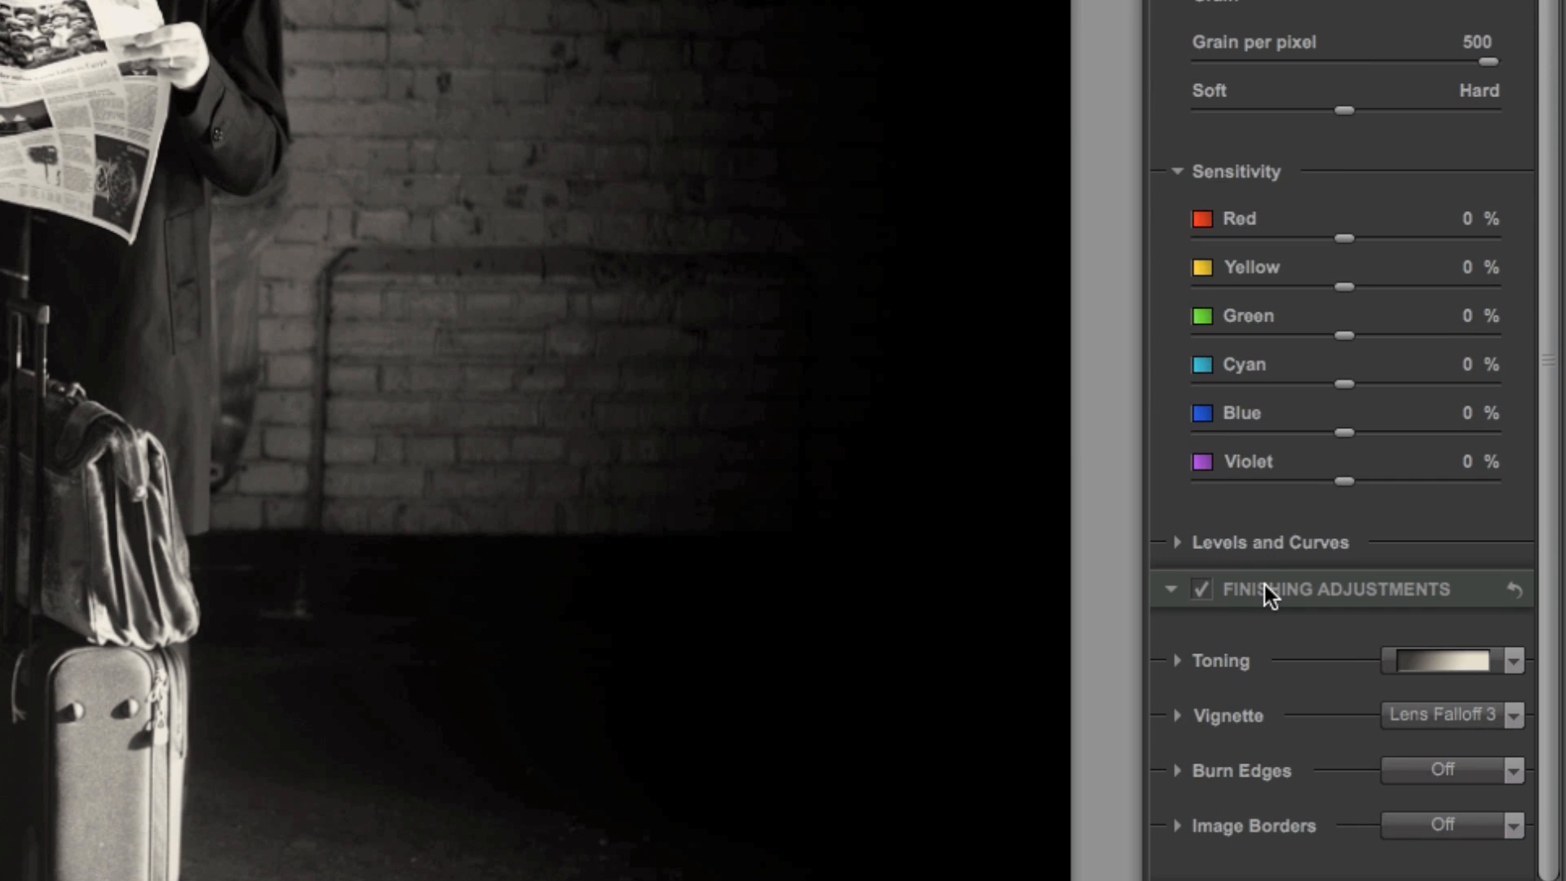
click(1256, 532)
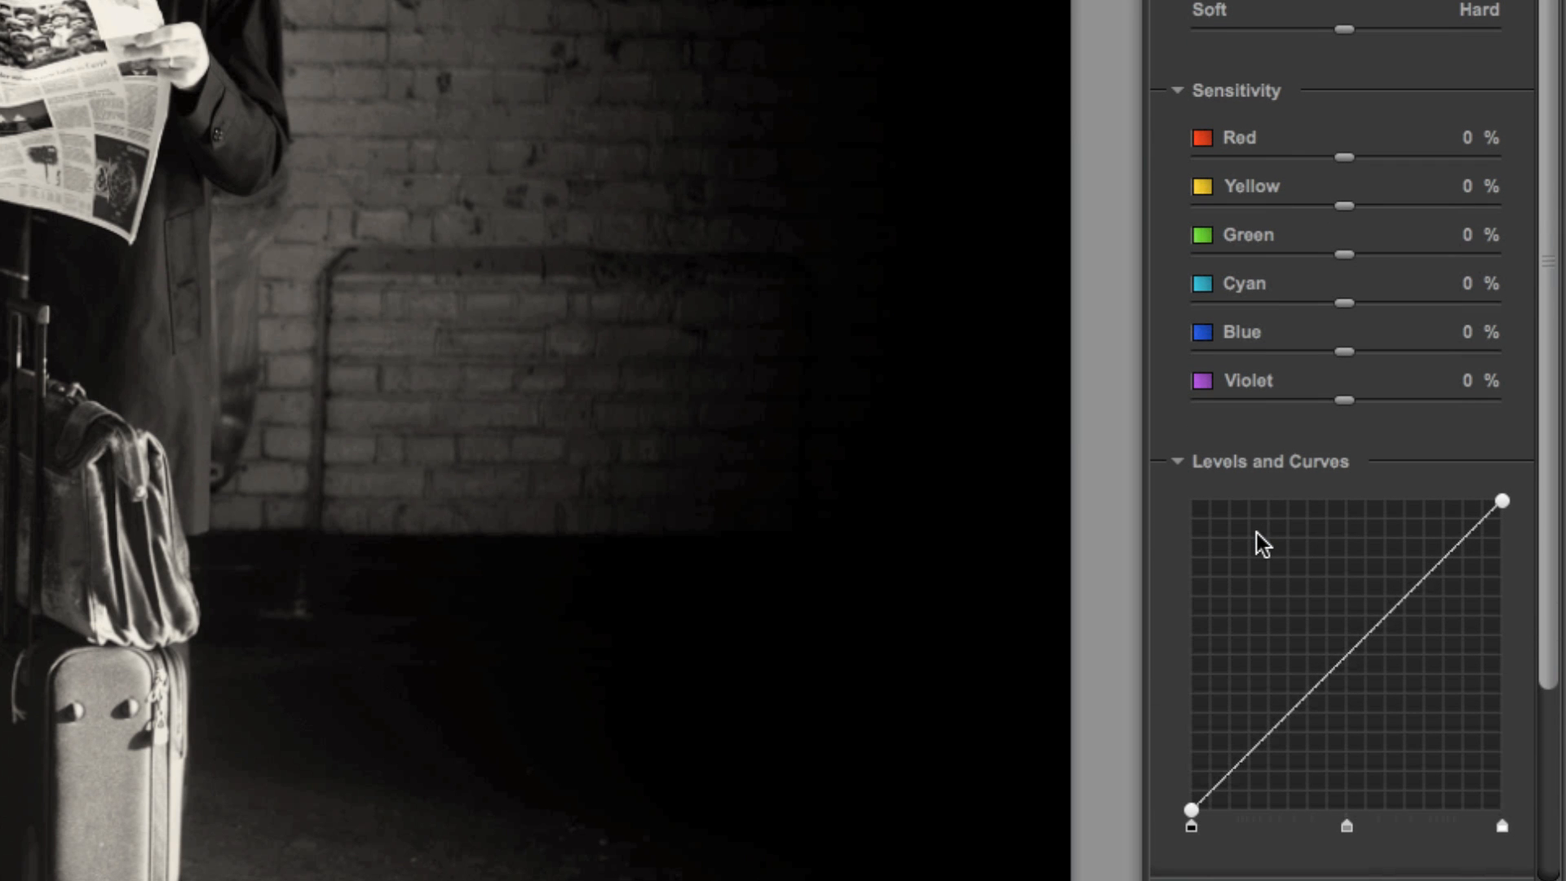
scroll(1365, 37, up, 6)
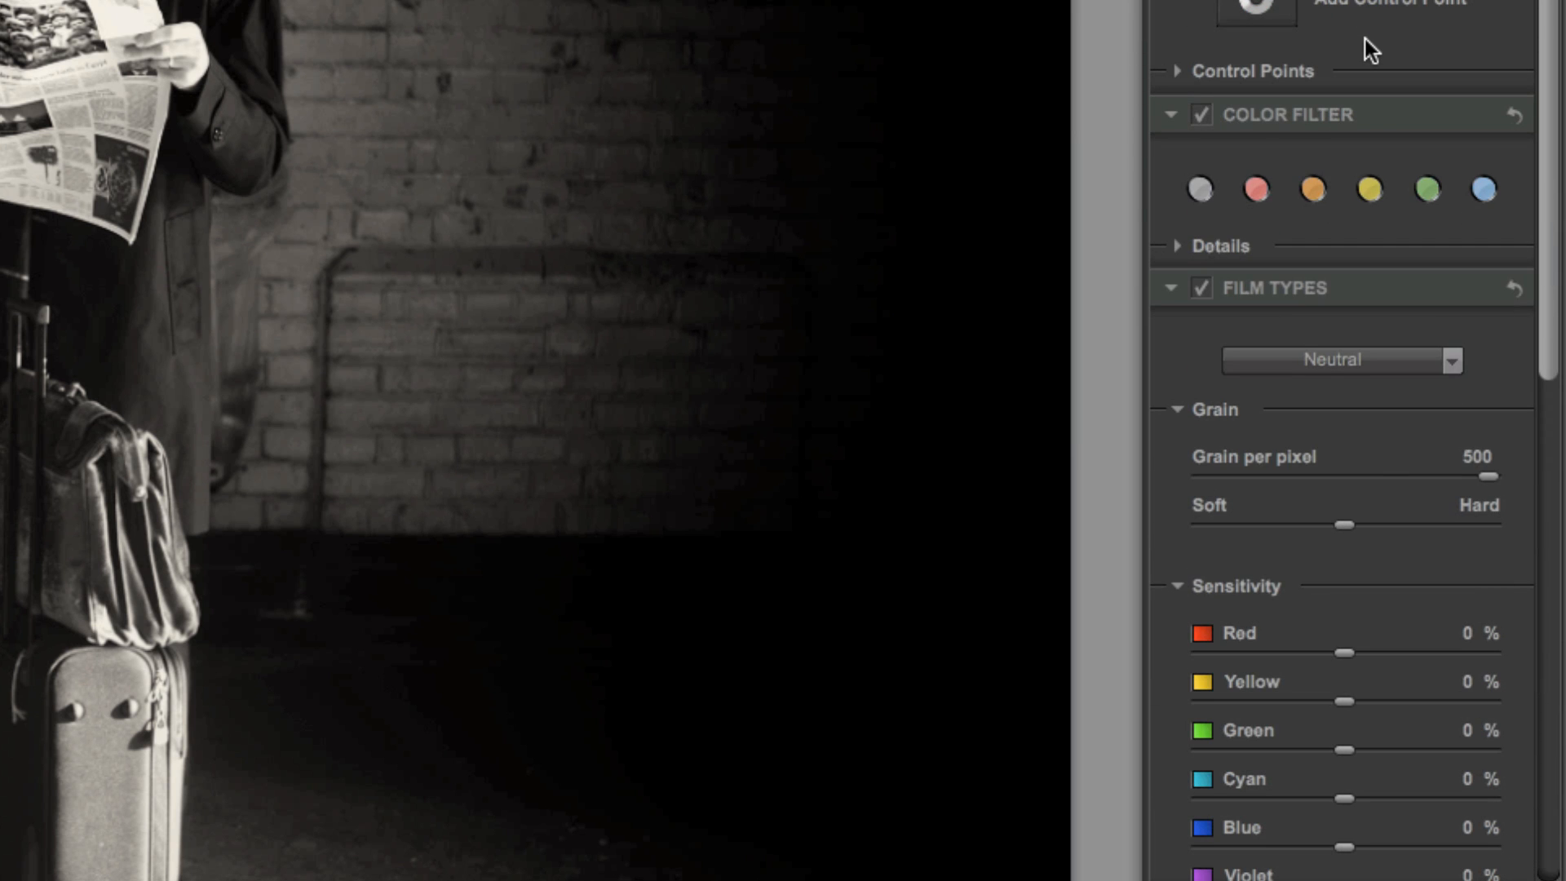
Set the grain to 260 per pixel and make it harder, and collapse the film types settings.
drag(1342, 526, 1382, 529)
drag(1488, 475, 1351, 484)
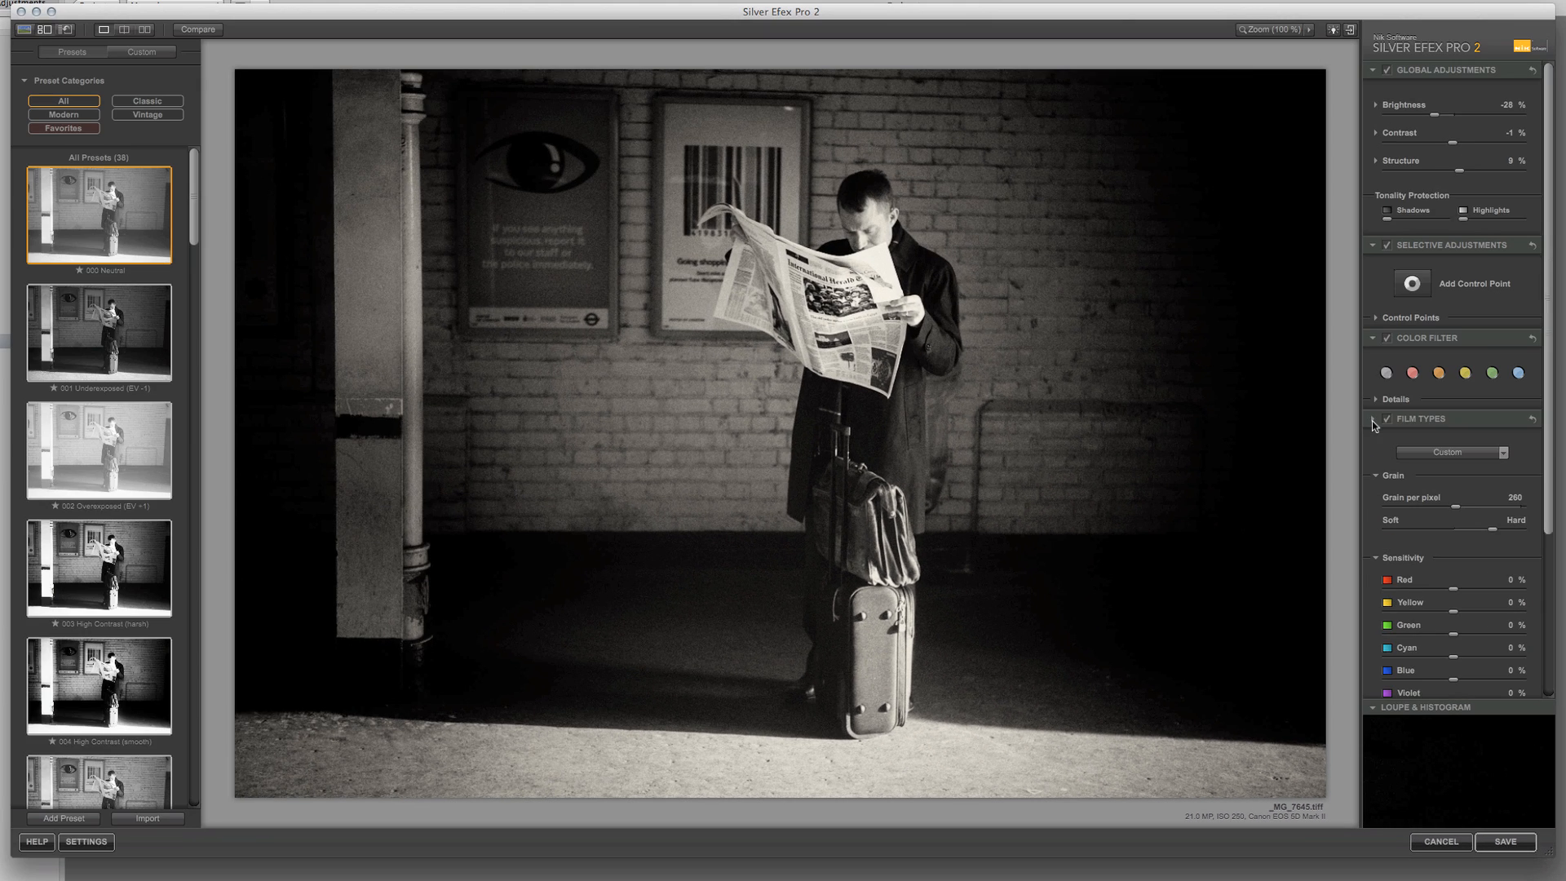
click(1373, 421)
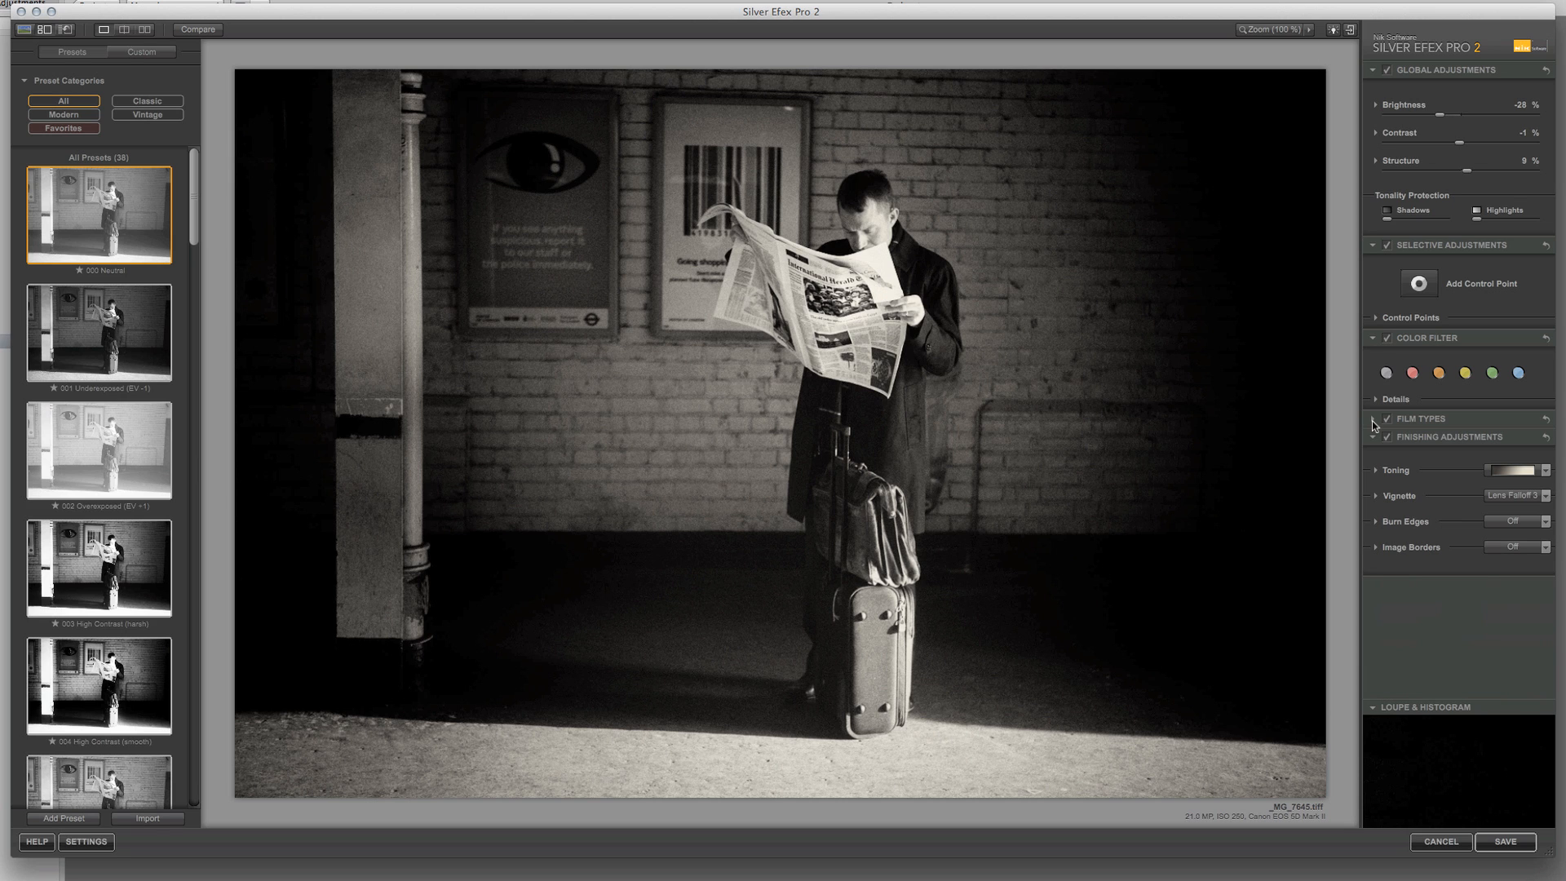
Change the vignette to Lens Falloff 1 and set the global Contrast to 22 %.
click(1516, 497)
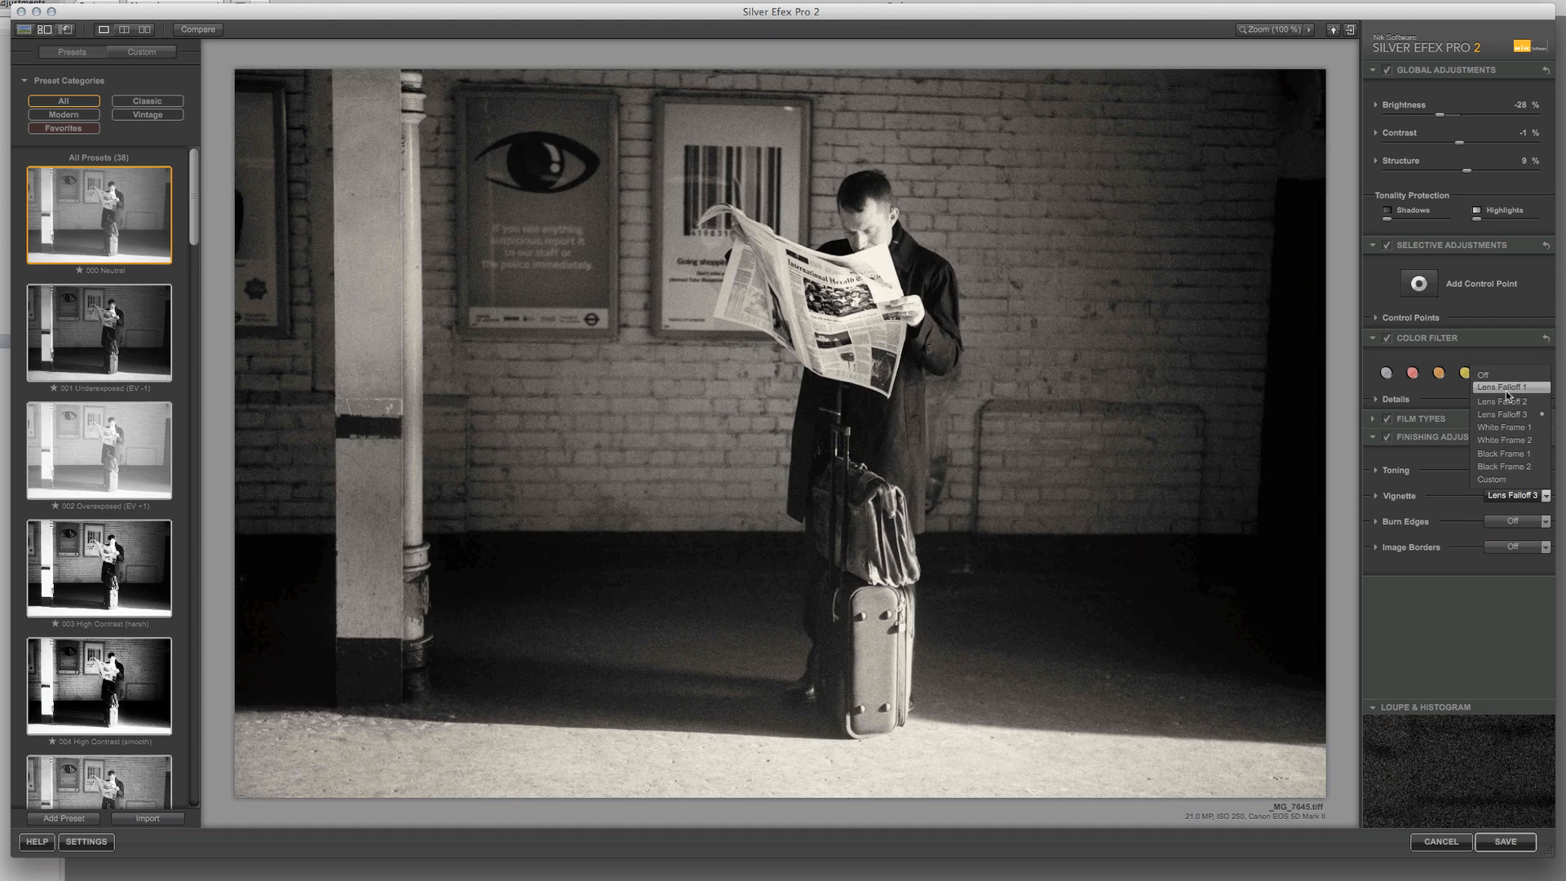
click(1506, 388)
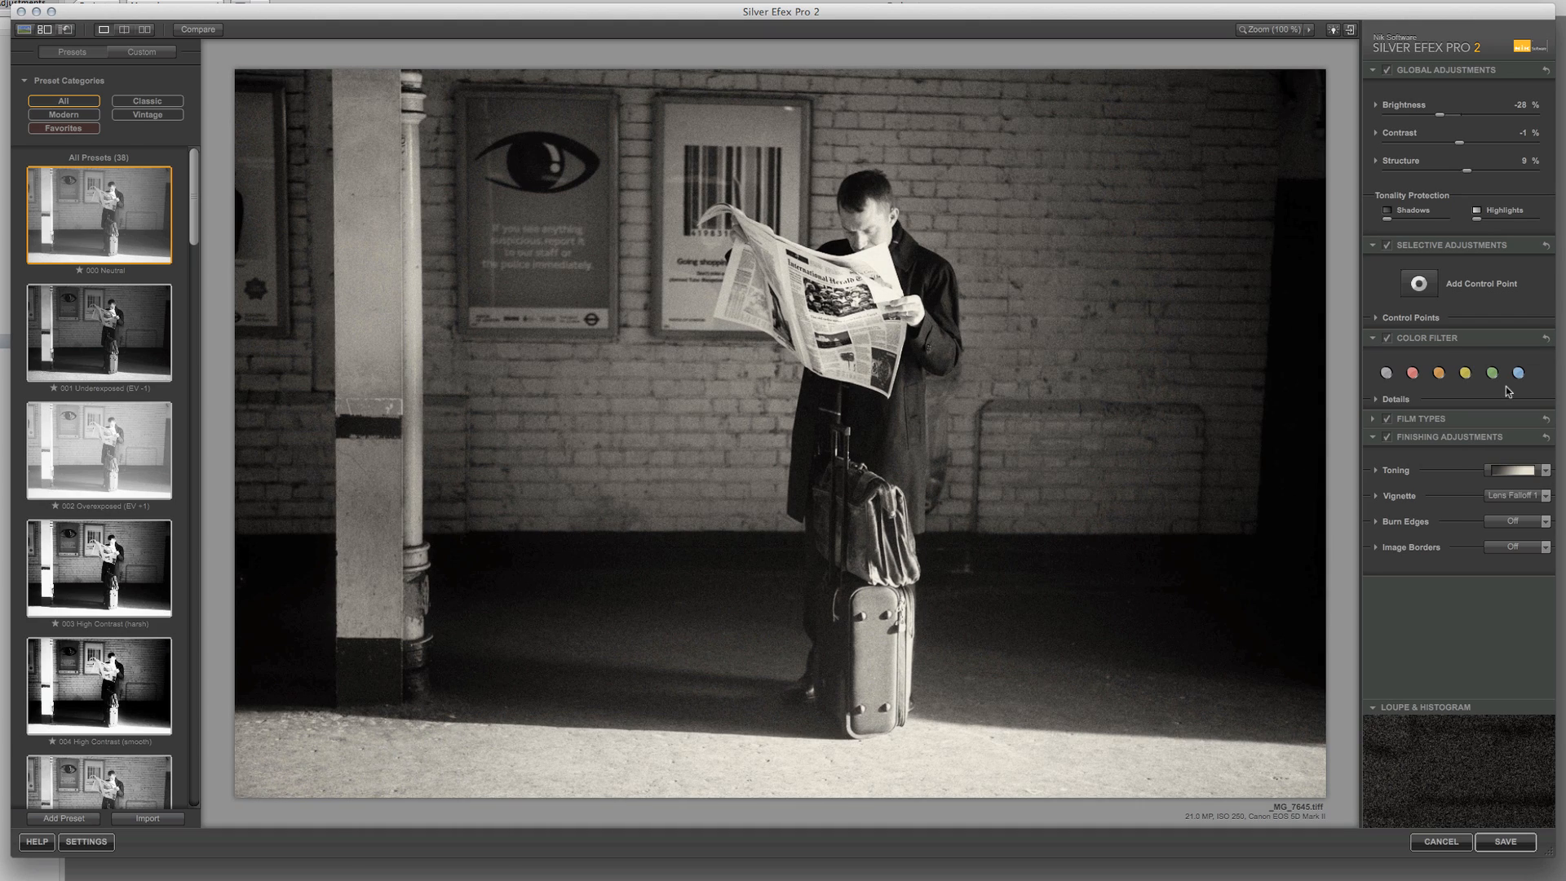
click(1546, 470)
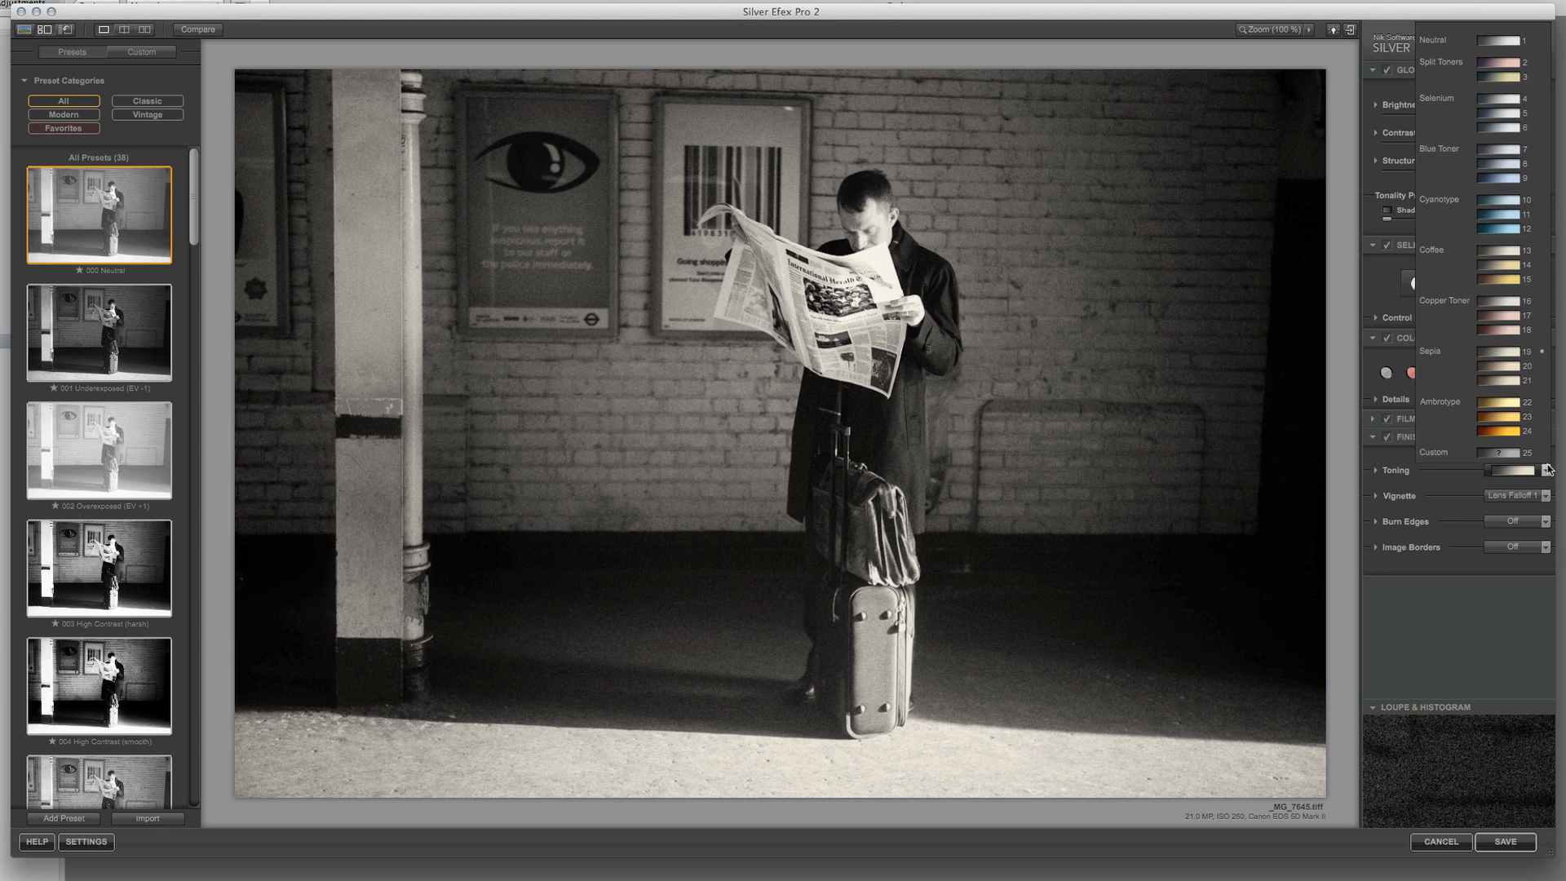
click(1548, 470)
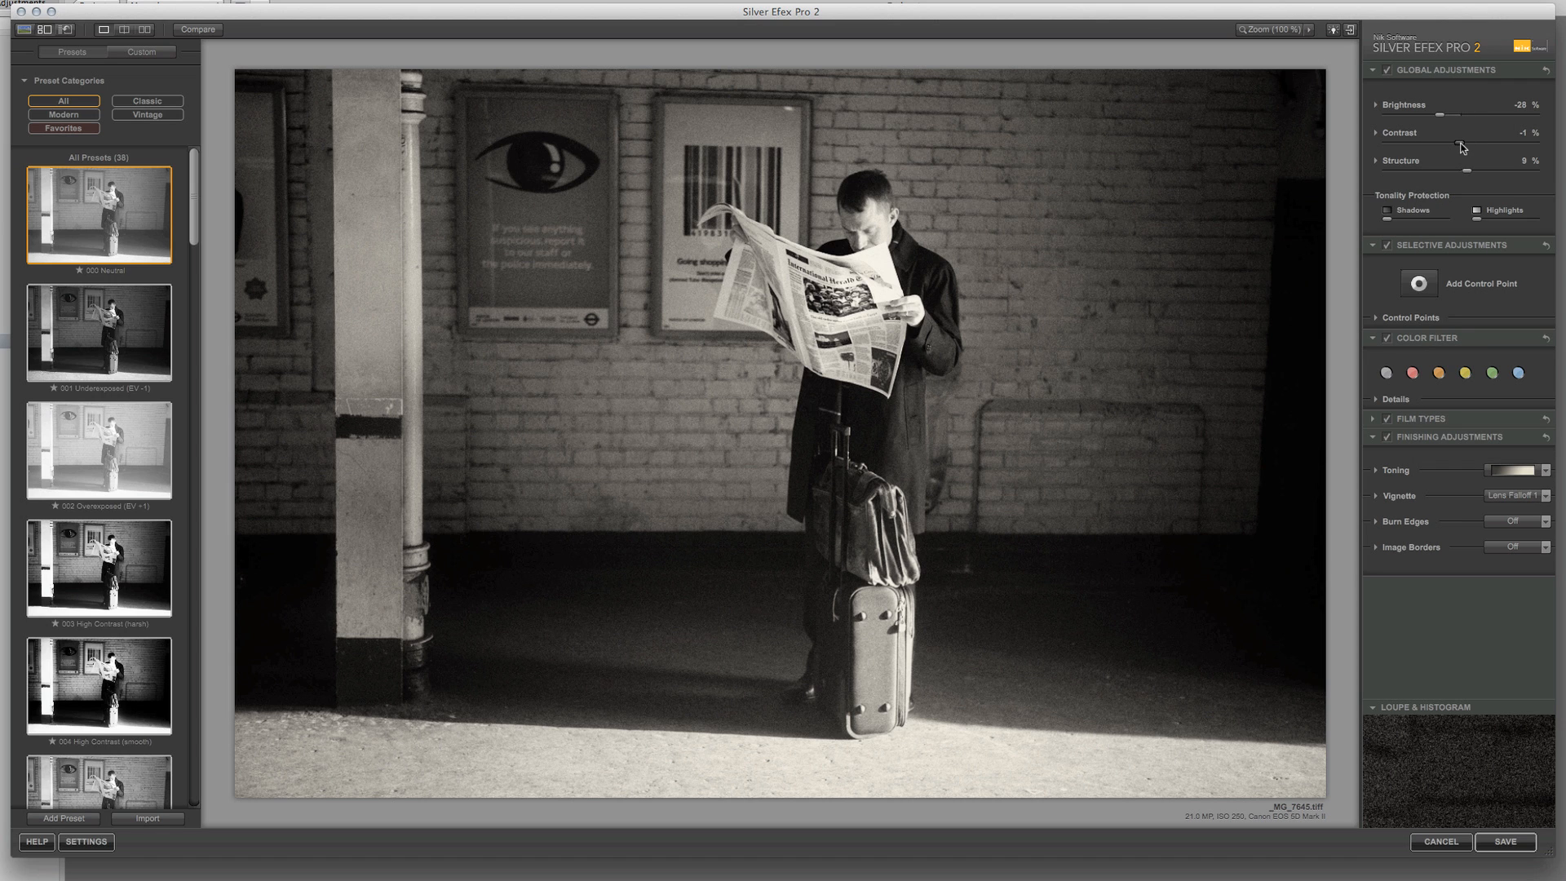
mouse_move(1462, 147)
mouse_down()
mouse_move(1445, 145)
mouse_move(1479, 150)
mouse_up()
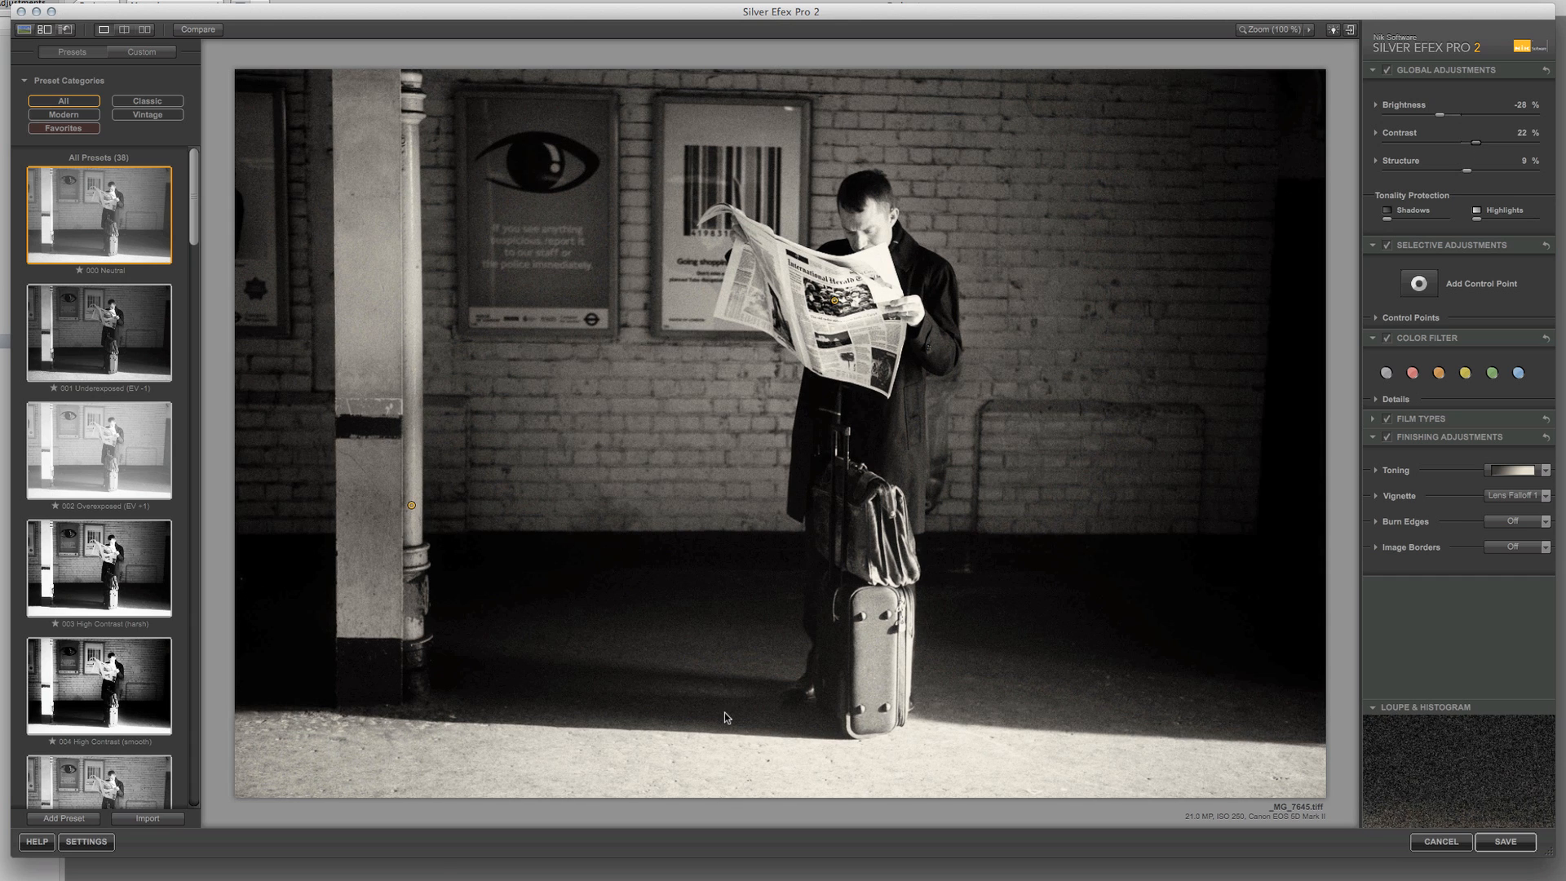
Save the black-and-white conversion back to the photo library and compare it with the original color photo in the large viewer.
click(1490, 843)
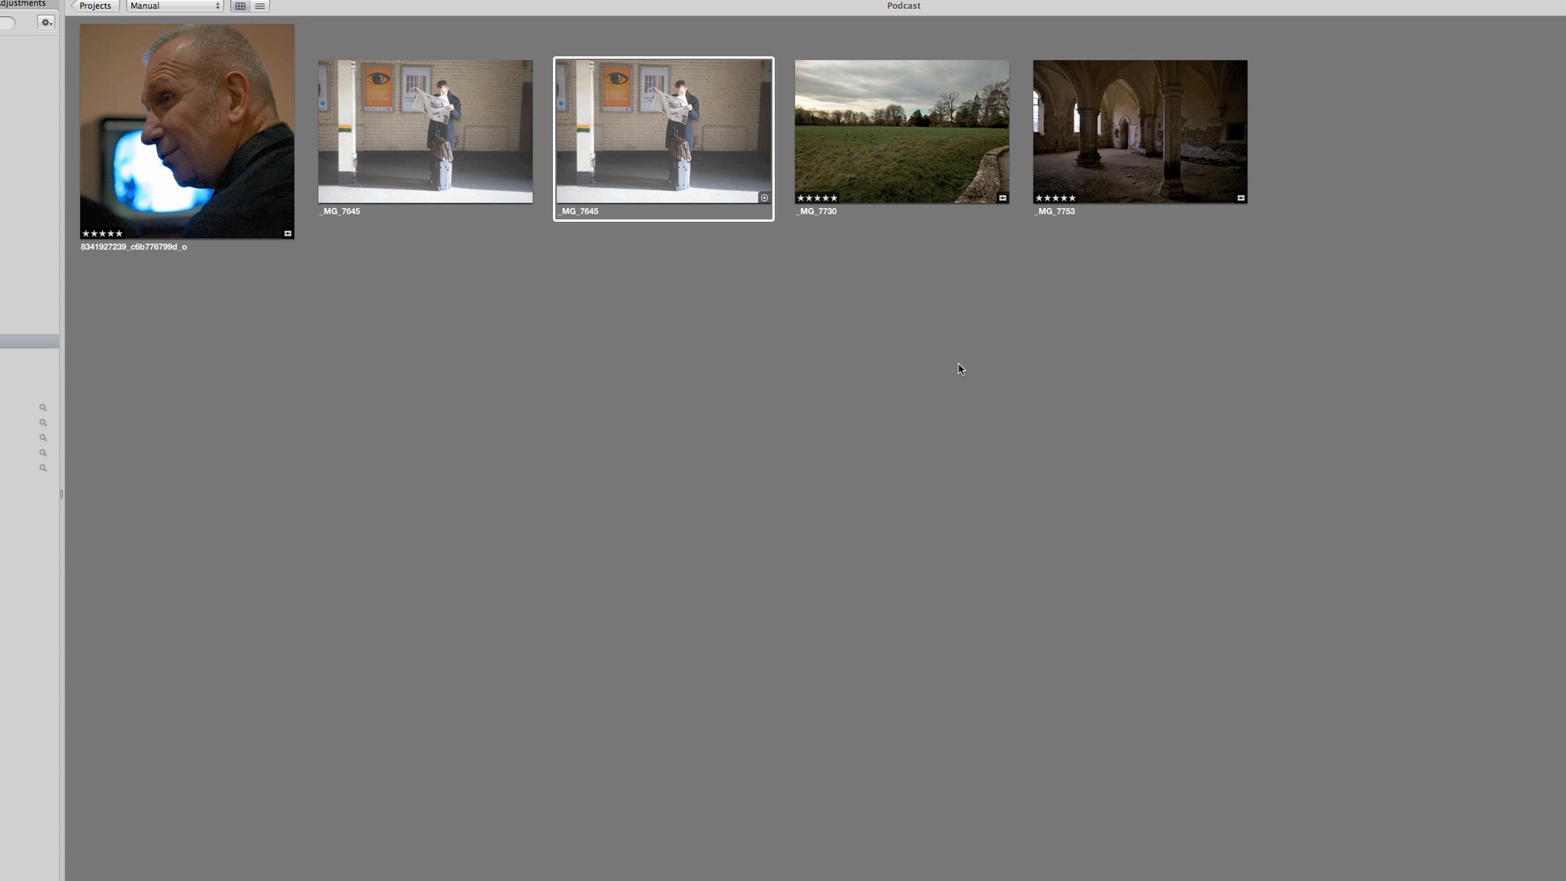
key(v)
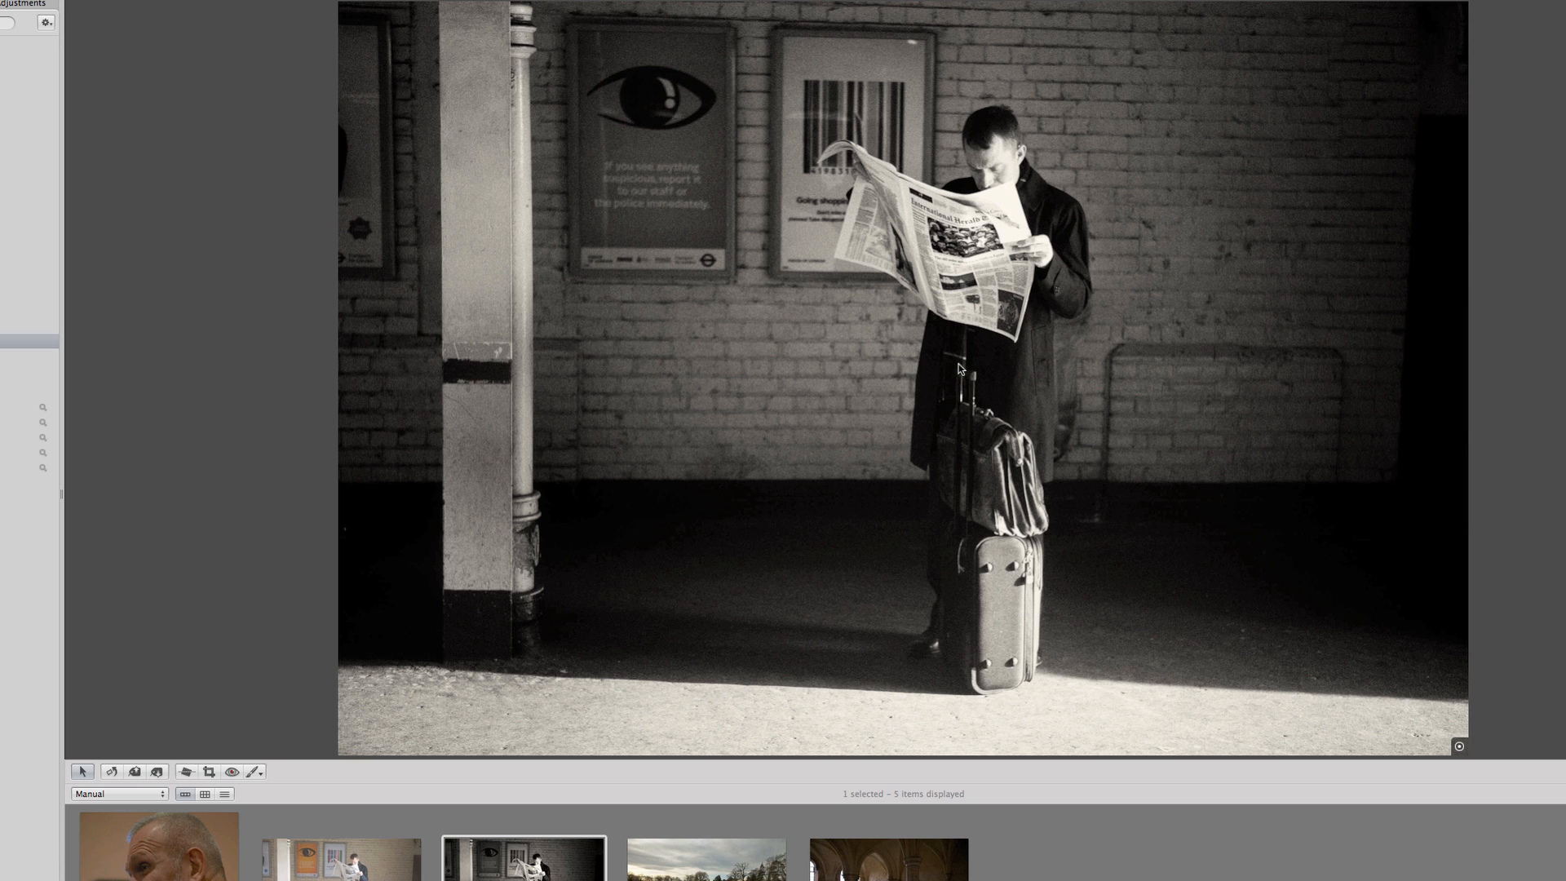
click(412, 844)
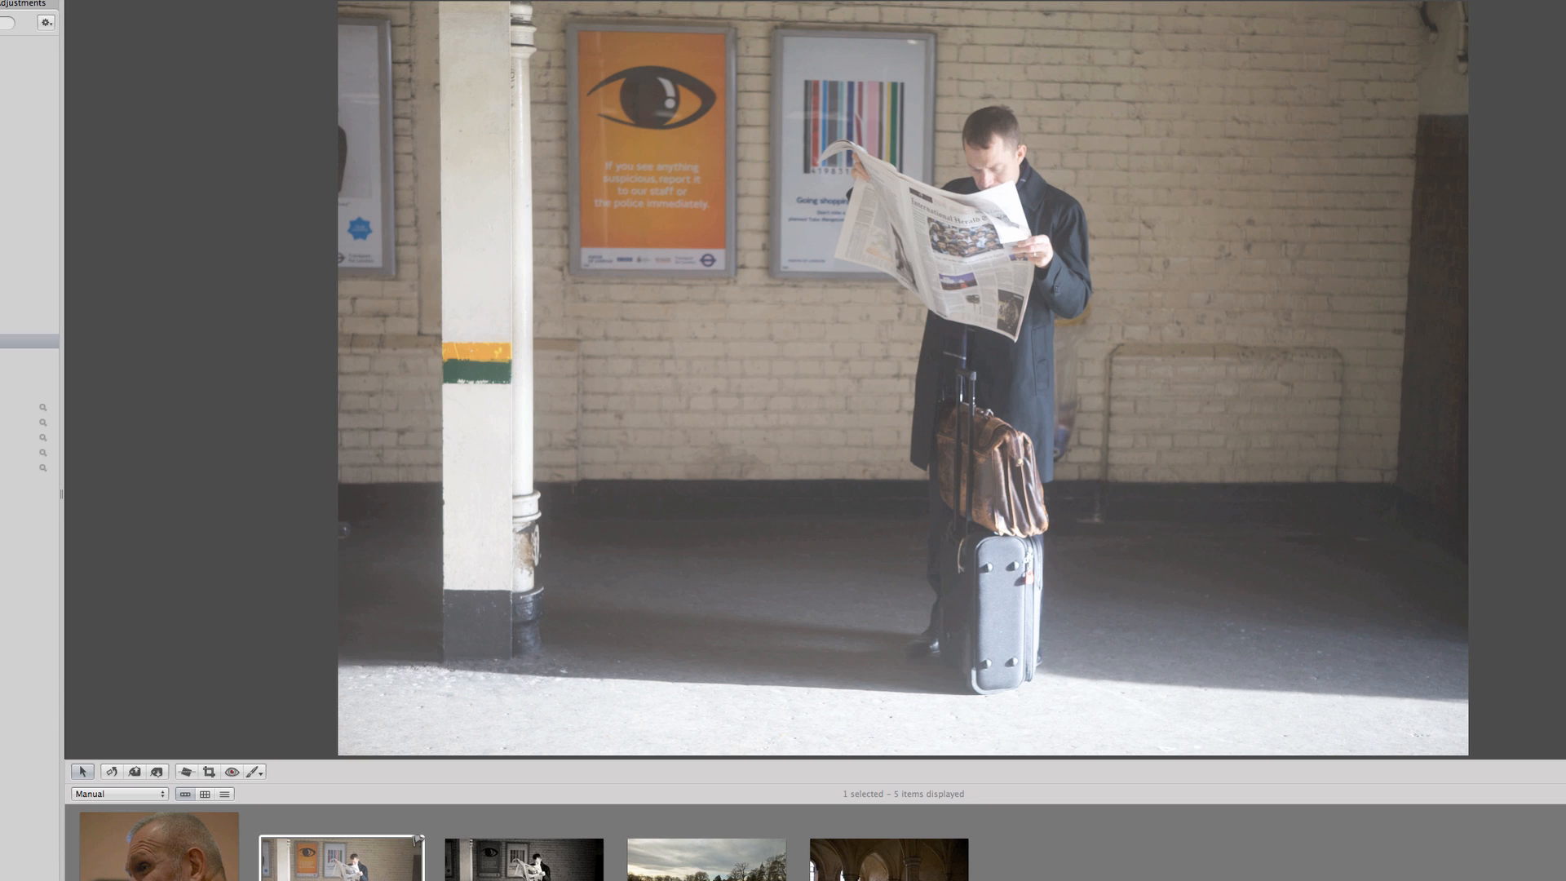
Open the original color version of _MG_7645 in the Silver Efex Pro 2 plug-in.
right_click(343, 844)
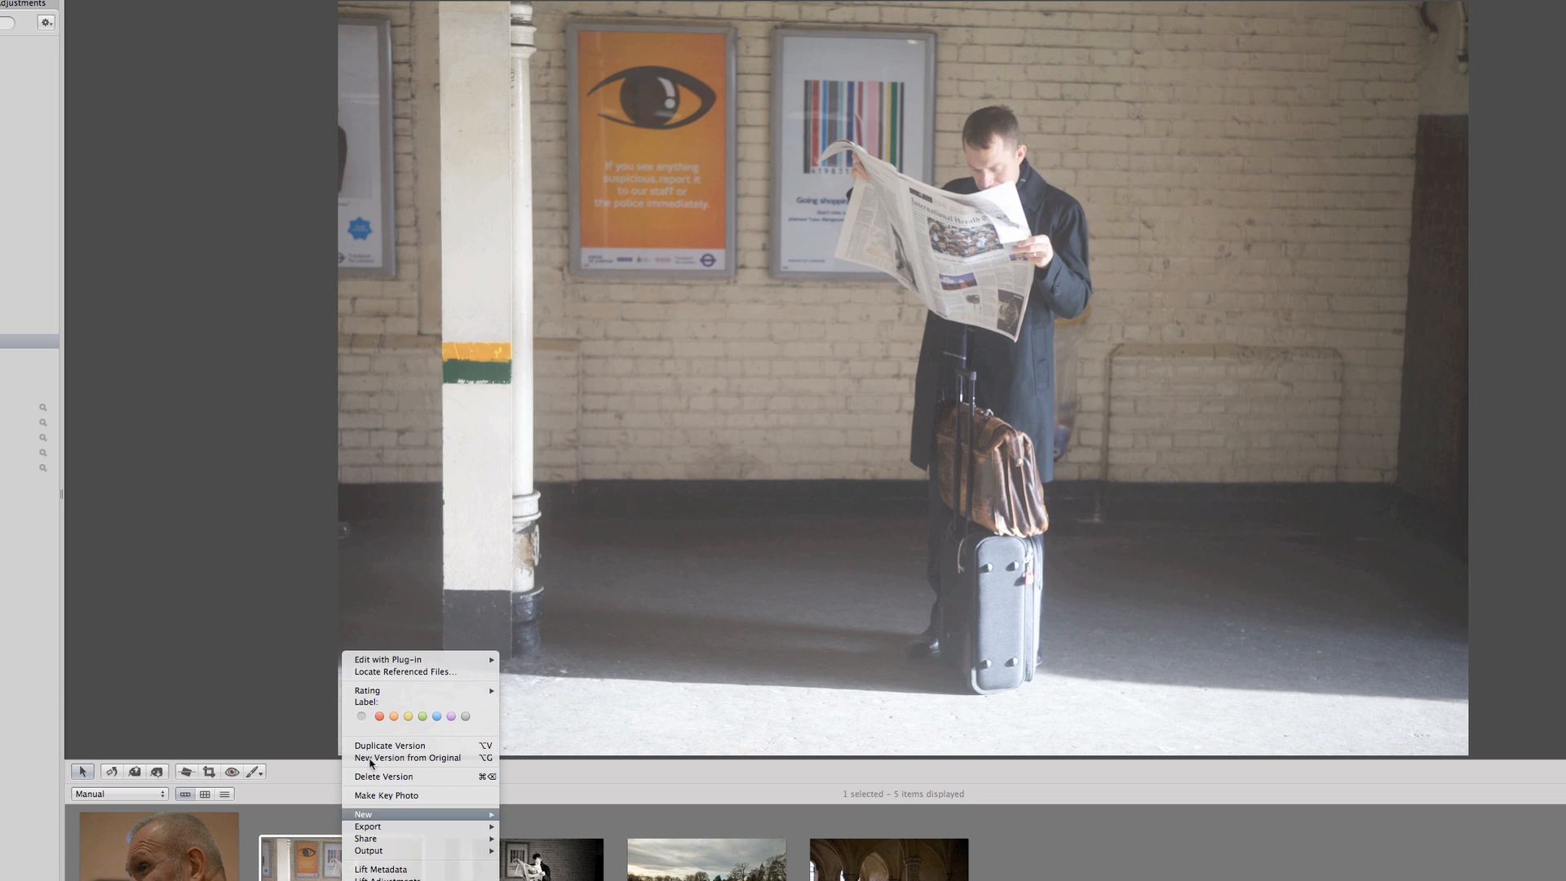
mouse_move(424, 659)
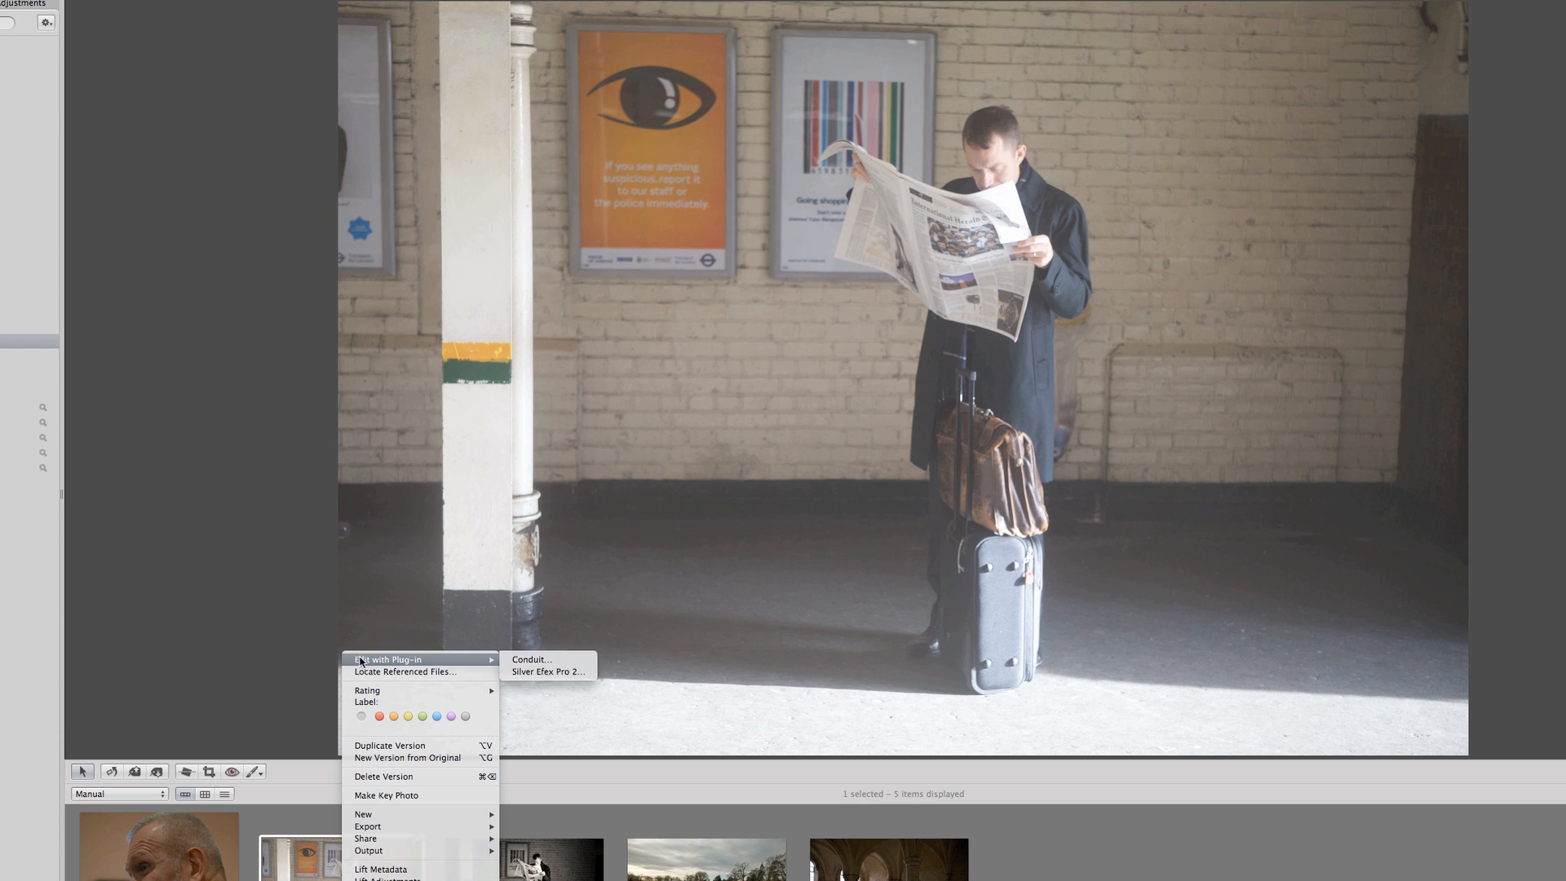
click(563, 673)
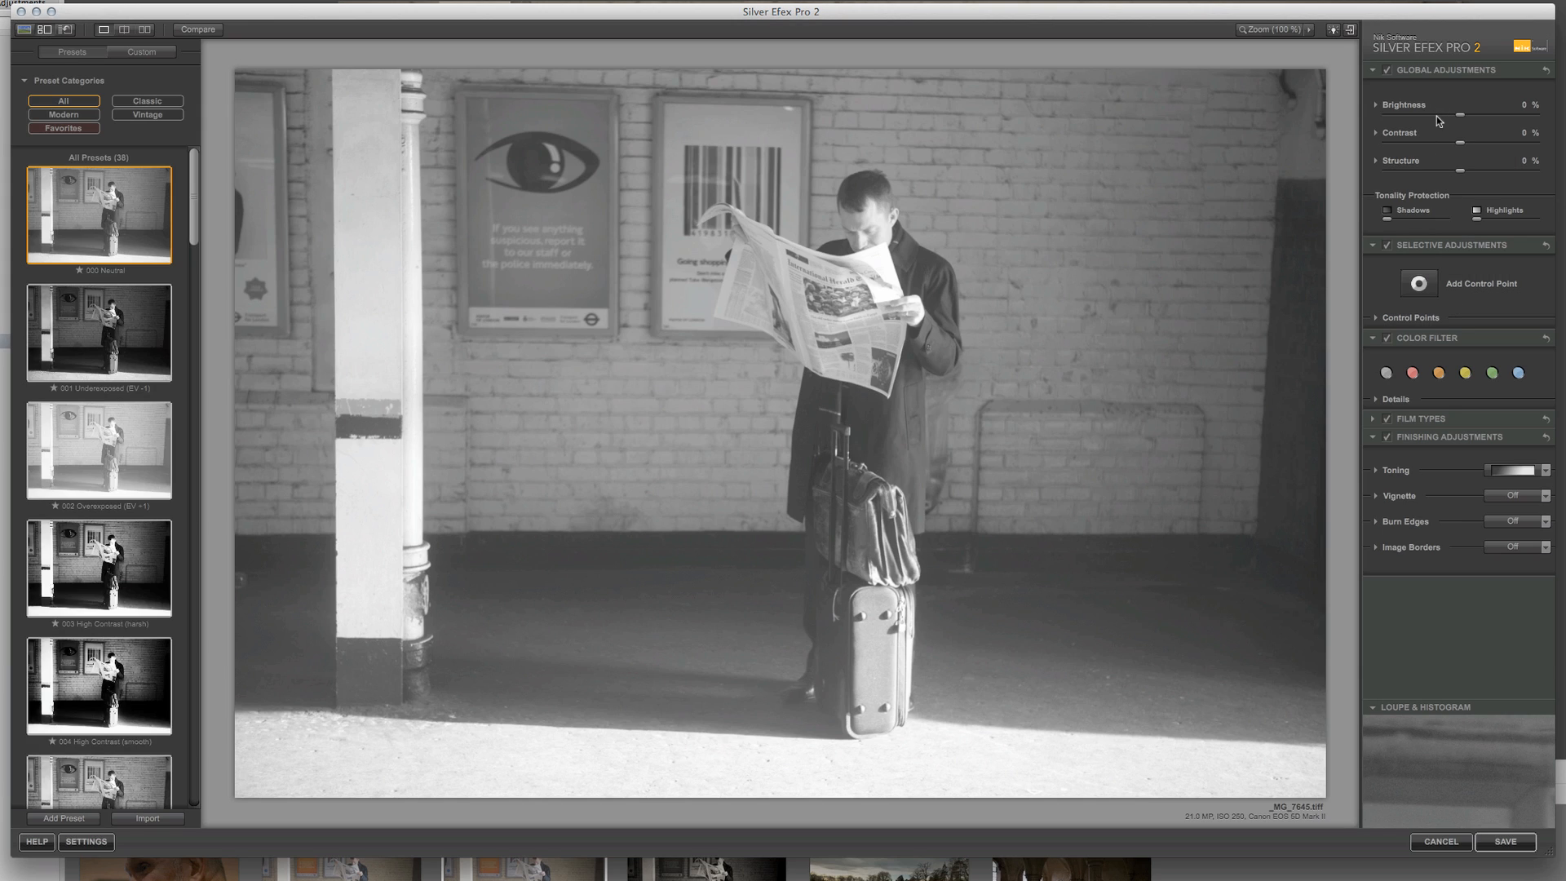
Set the global Brightness to -35 % and Structure to 26 %.
click(1436, 114)
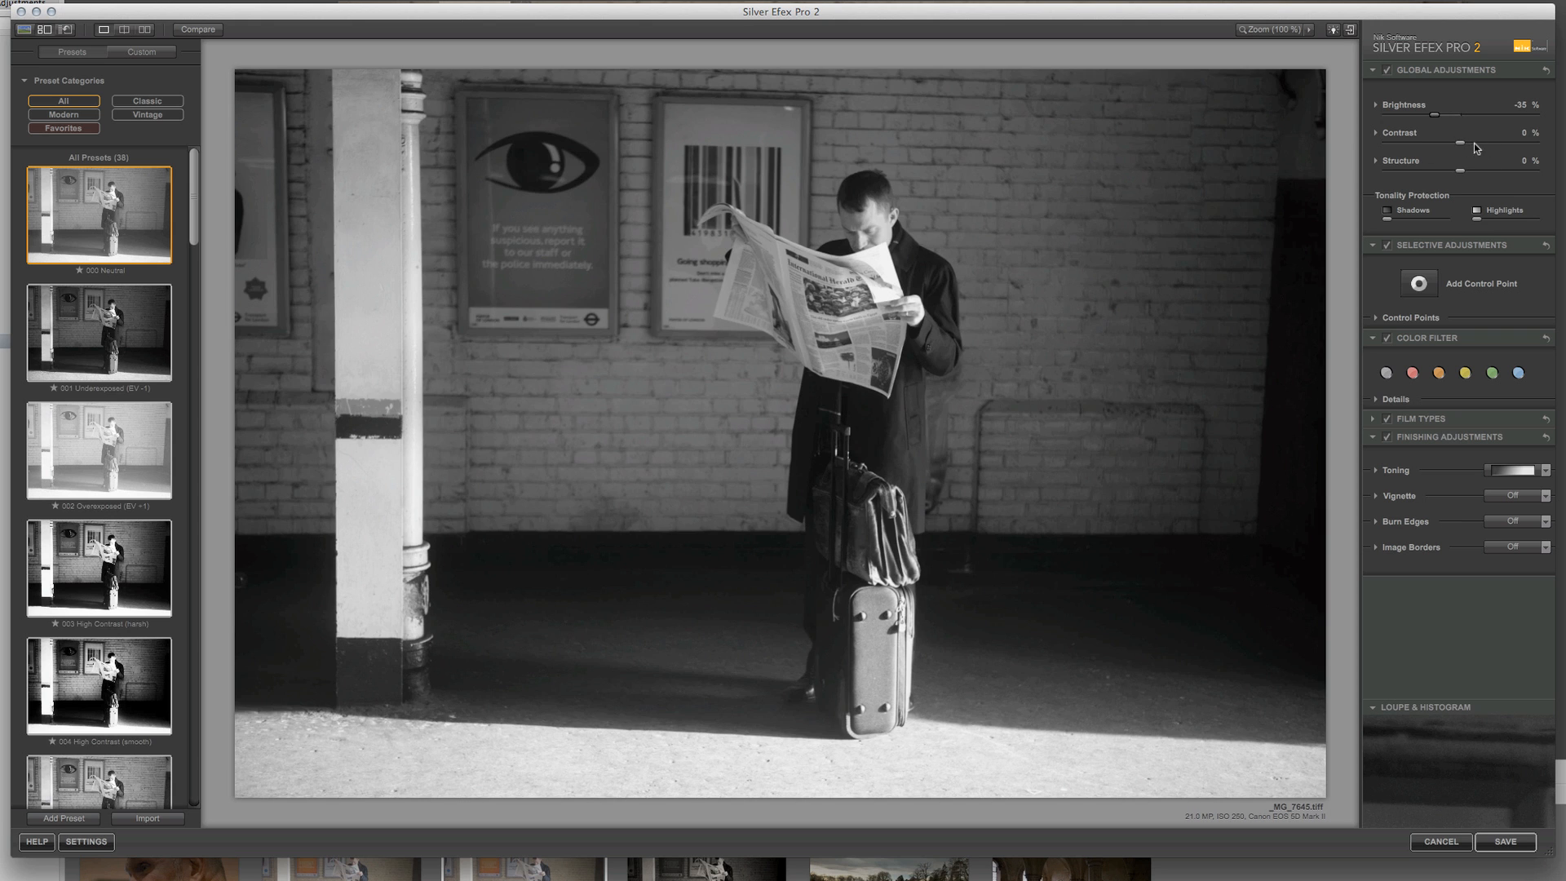
click(1480, 171)
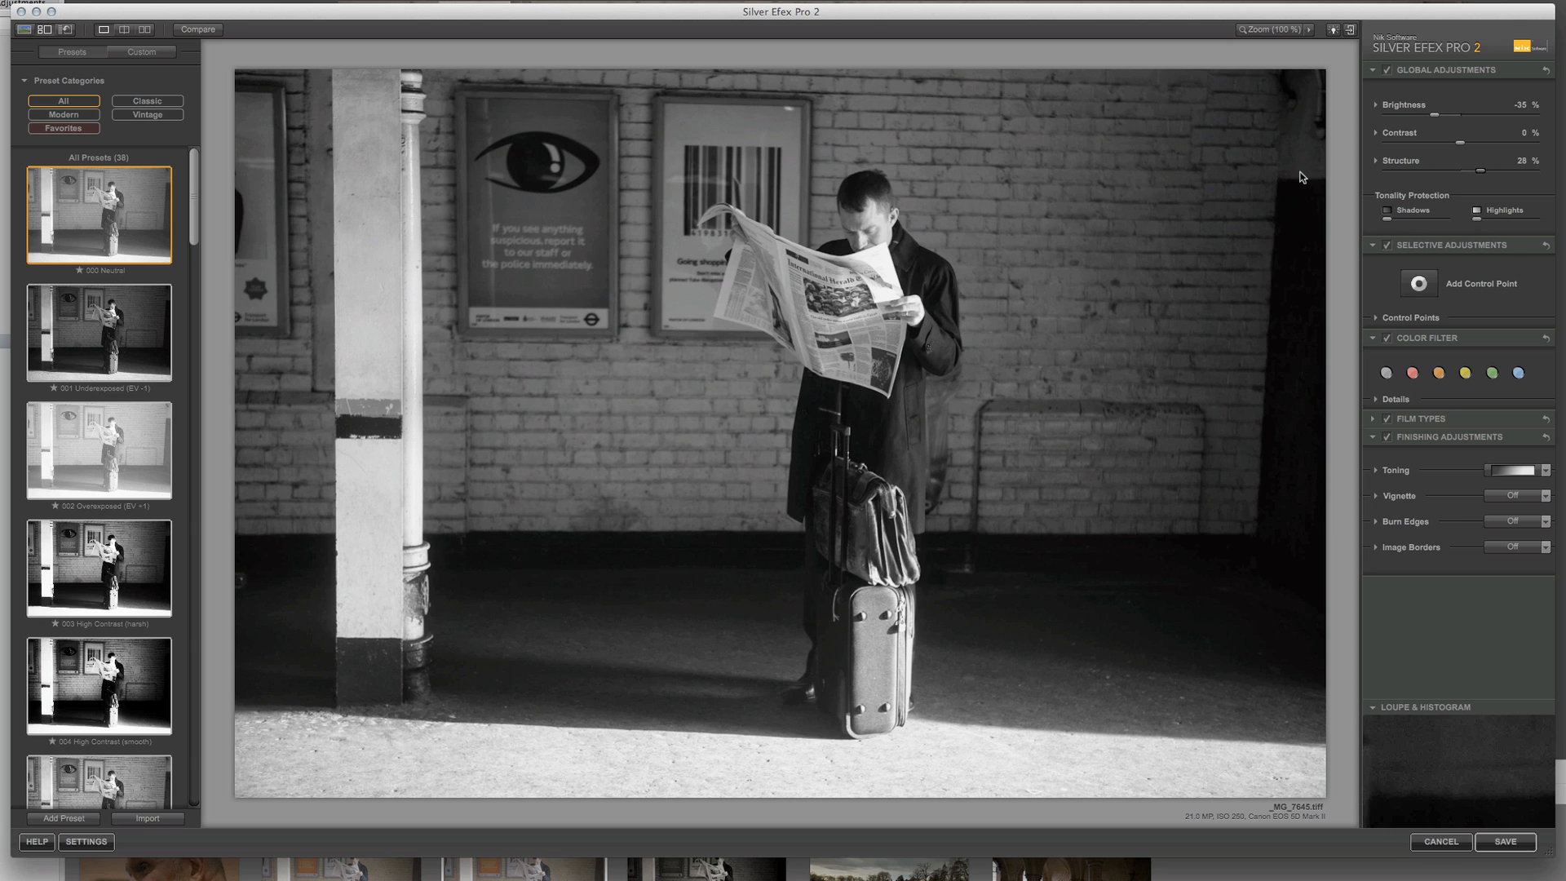
Save the current adjustments as a preset named "My prest" and show the custom presets.
click(62, 818)
text(My prest)
click(828, 278)
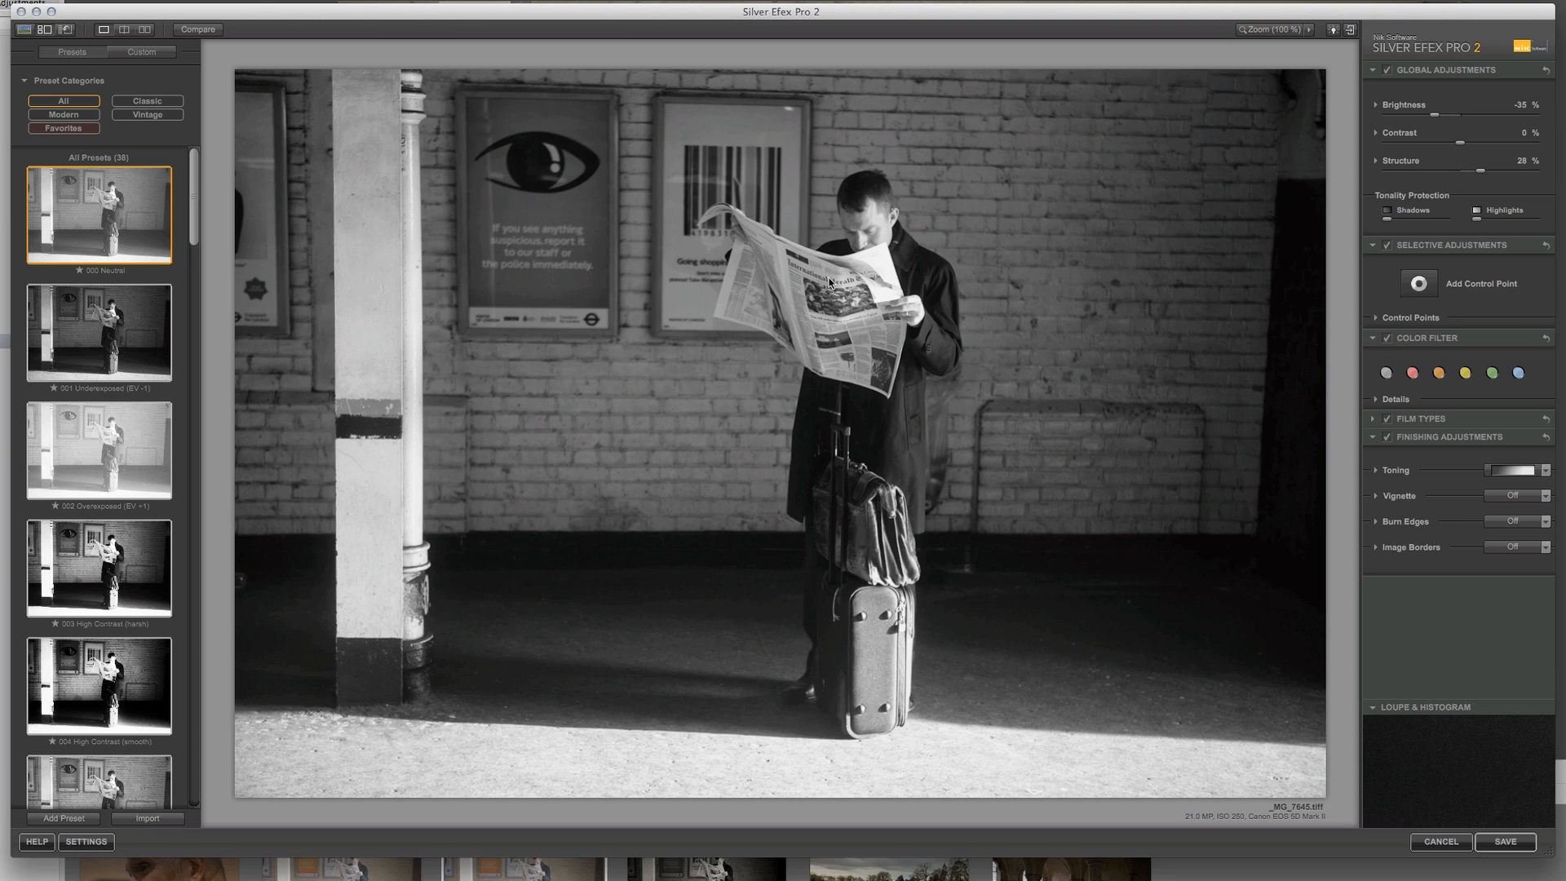
click(153, 54)
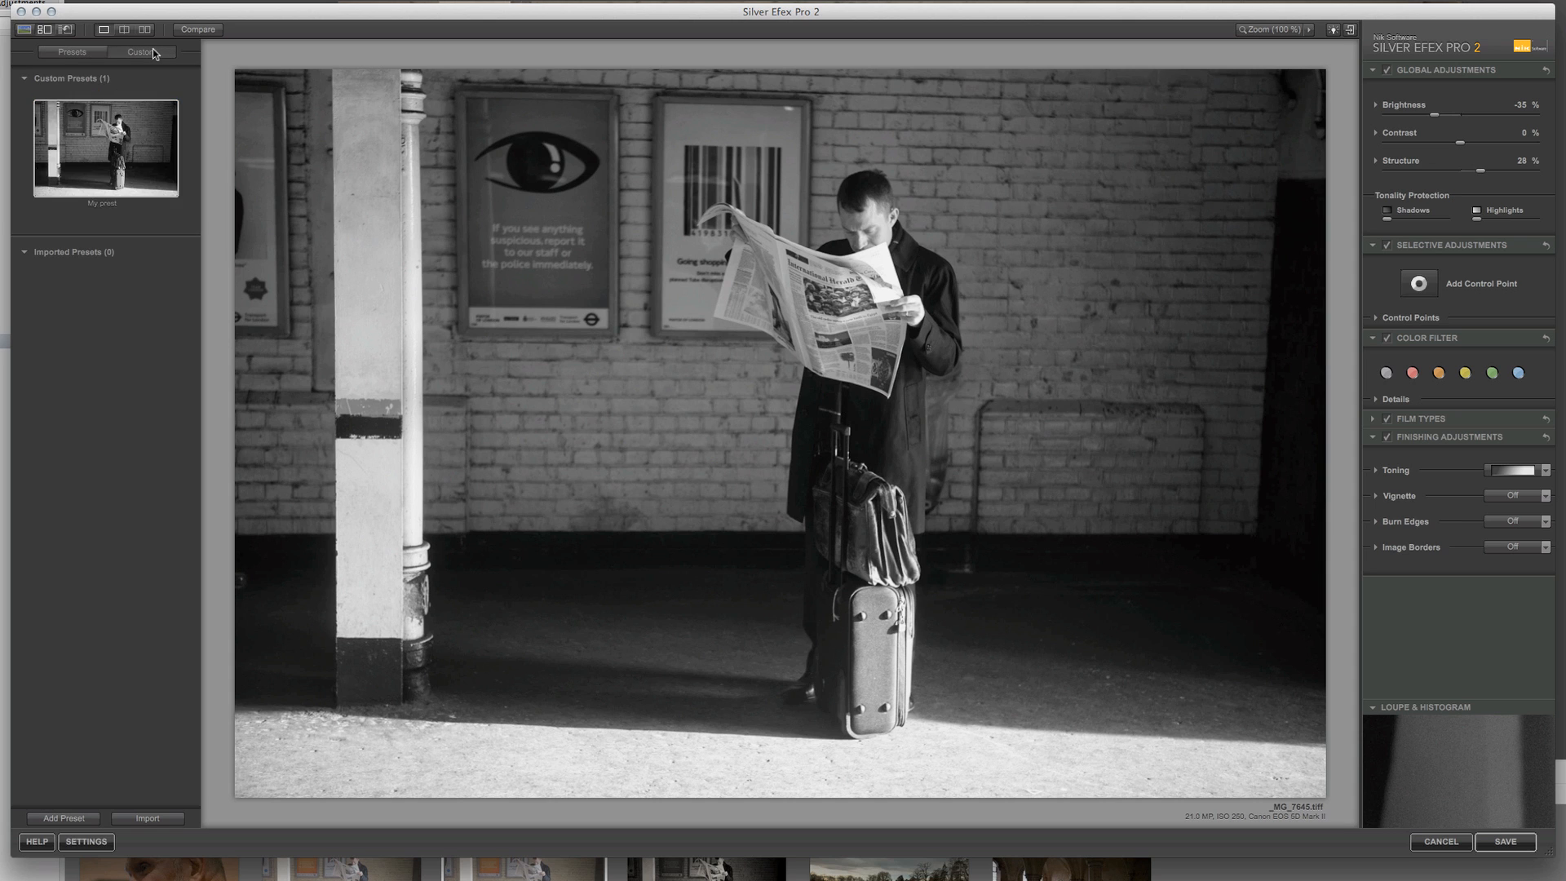